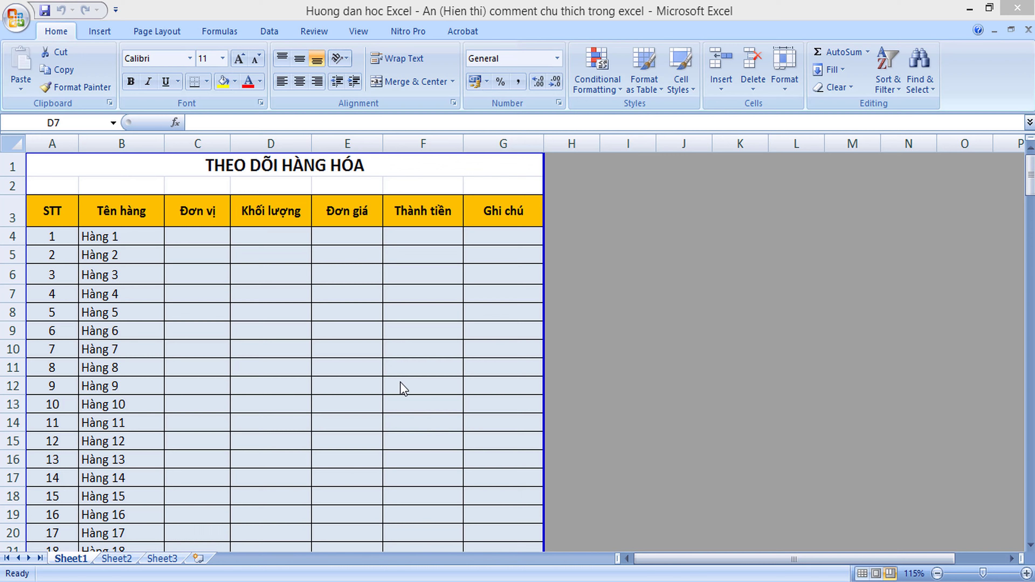
- Insert a comment on cell D8, nudge its box right, and clear the default author text
click(277, 313)
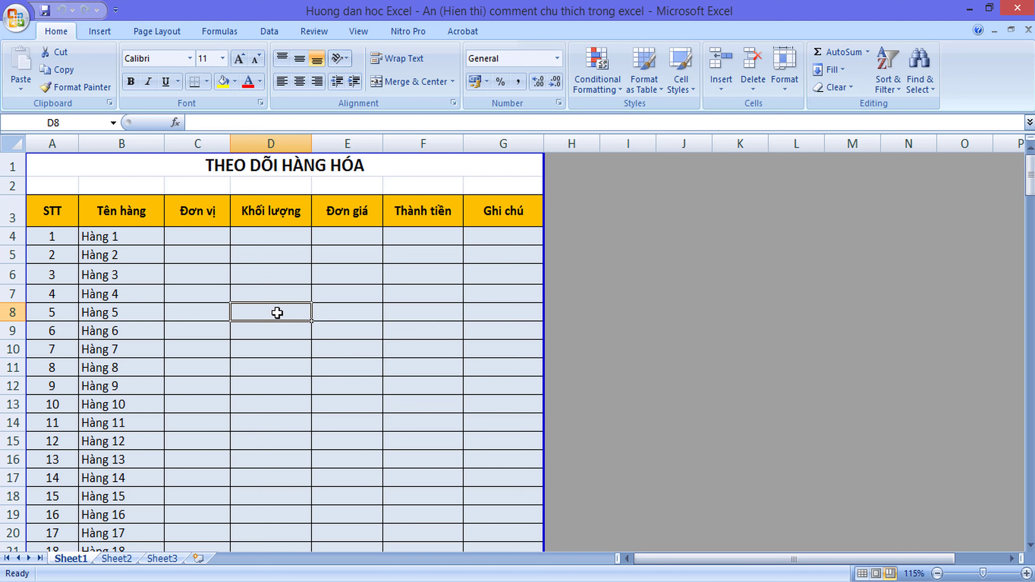
click(293, 338)
click(282, 317)
right_click(283, 317)
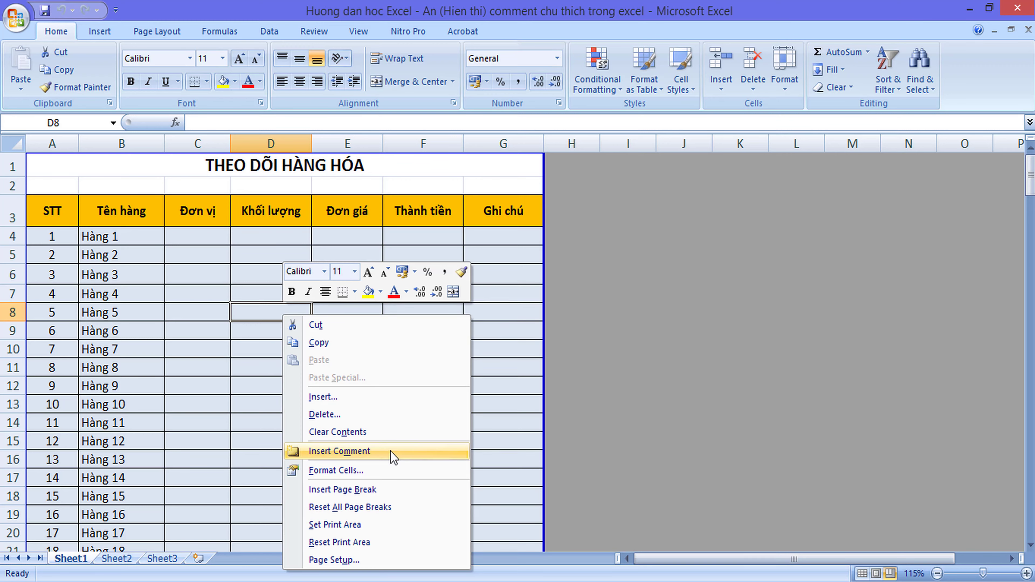
right_click(273, 309)
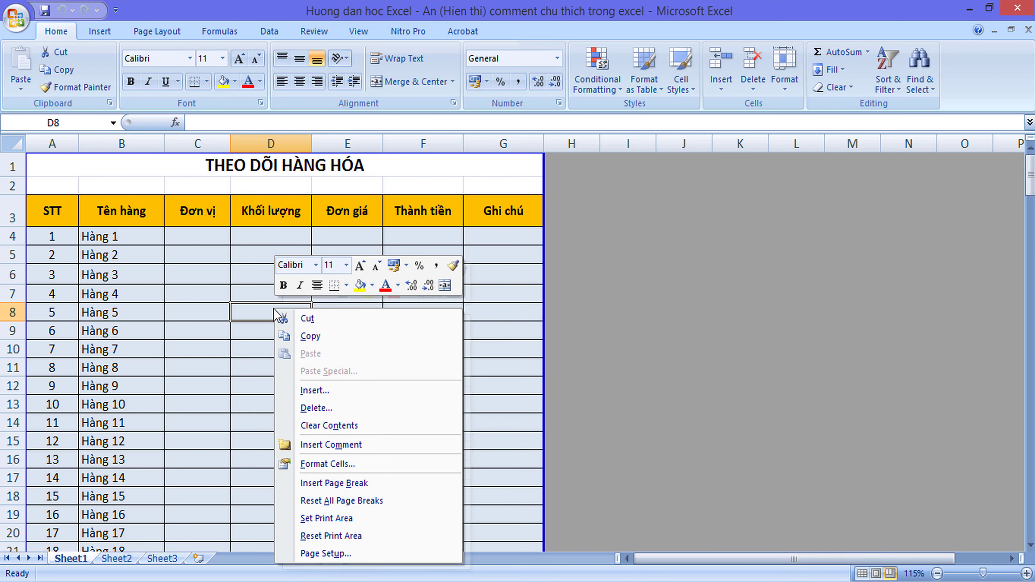
click(377, 444)
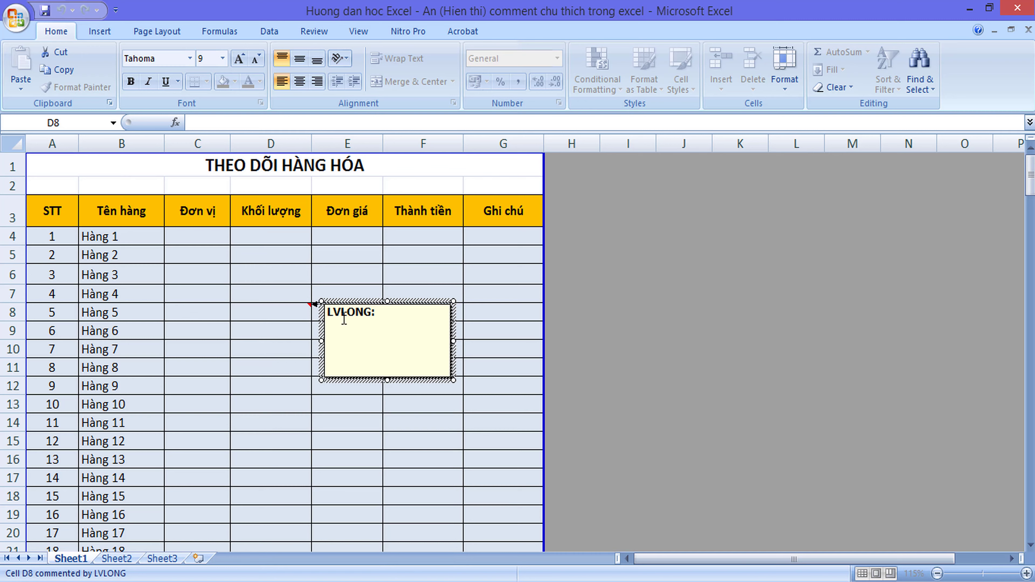
mouse_move(347, 312)
mouse_down()
mouse_move(369, 312)
mouse_move(347, 319)
mouse_up()
key(Delete)
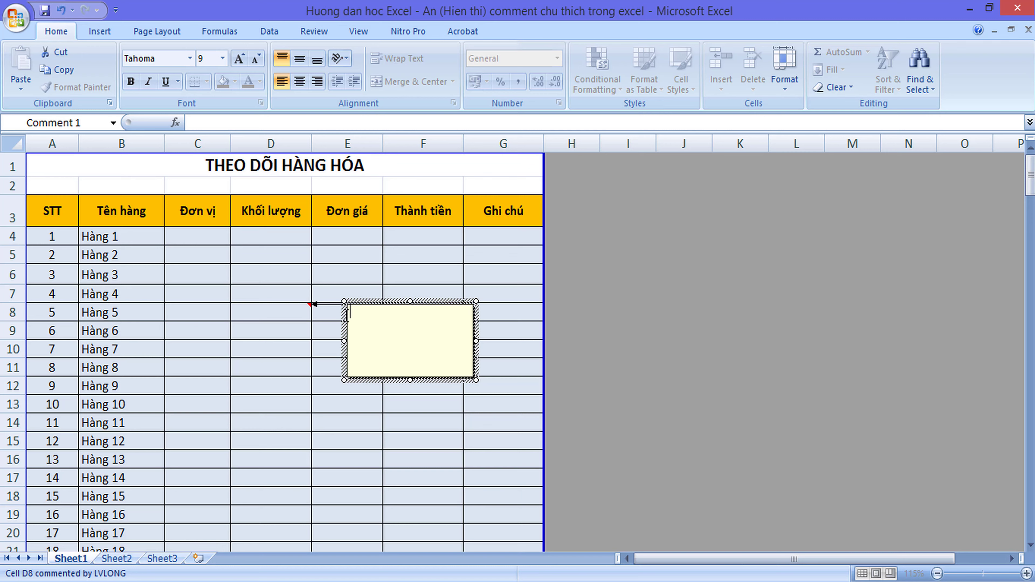
- Type the comment text 'Hướng dẫn ẩn/hiện comment', fixing the capital H at the start
text(huongw)
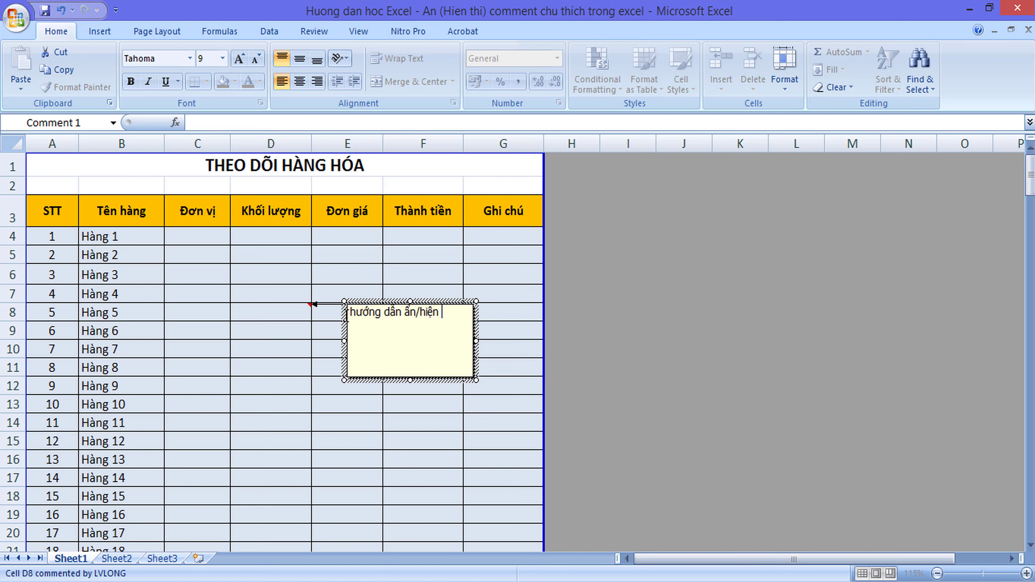
text(omm)
key(BackSpace)
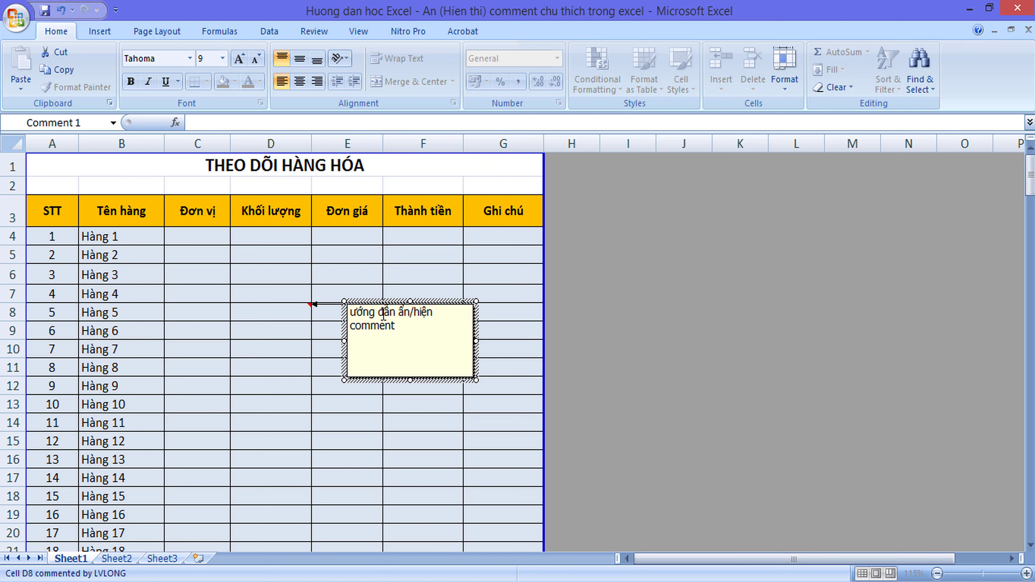
text(H)
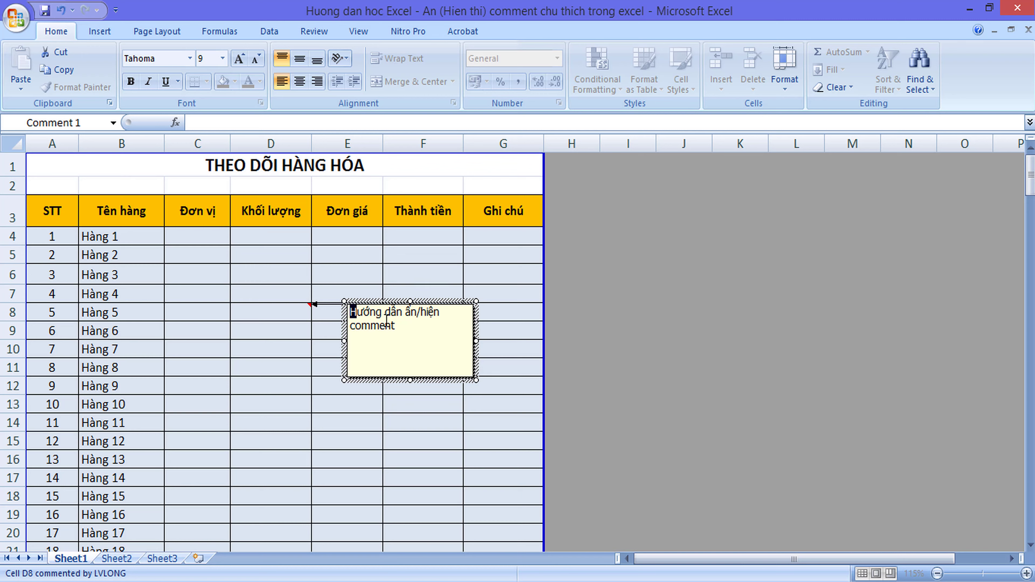
- Make the whole comment text bold and resize the box wider and shorter
drag(353, 315, 402, 327)
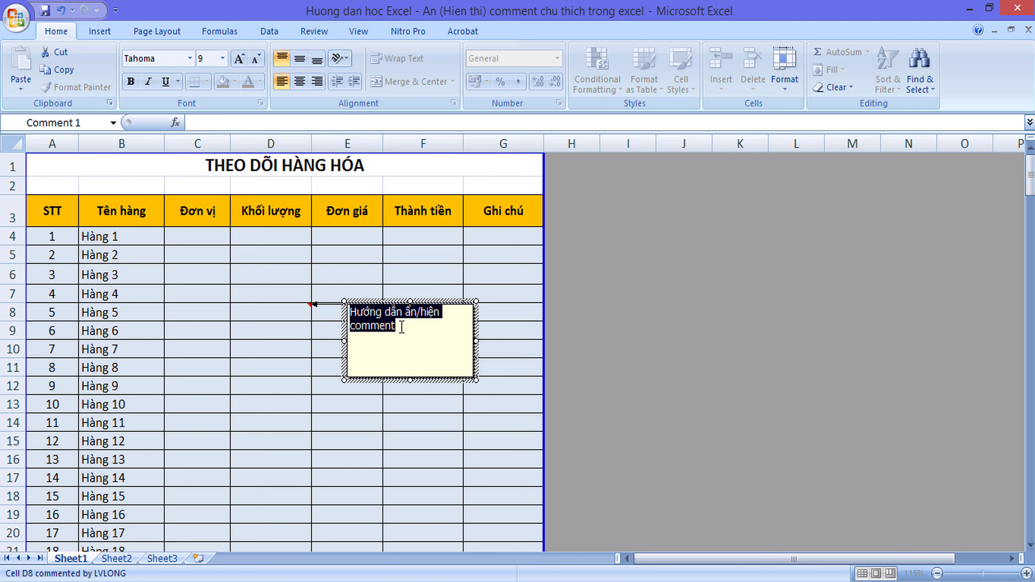
key(ctrl+b)
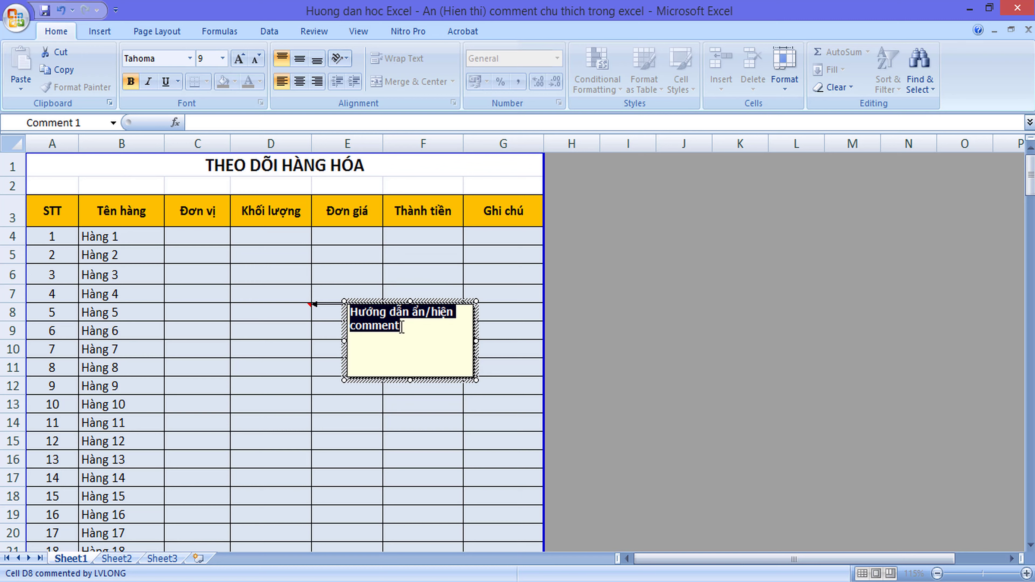
drag(478, 382, 492, 342)
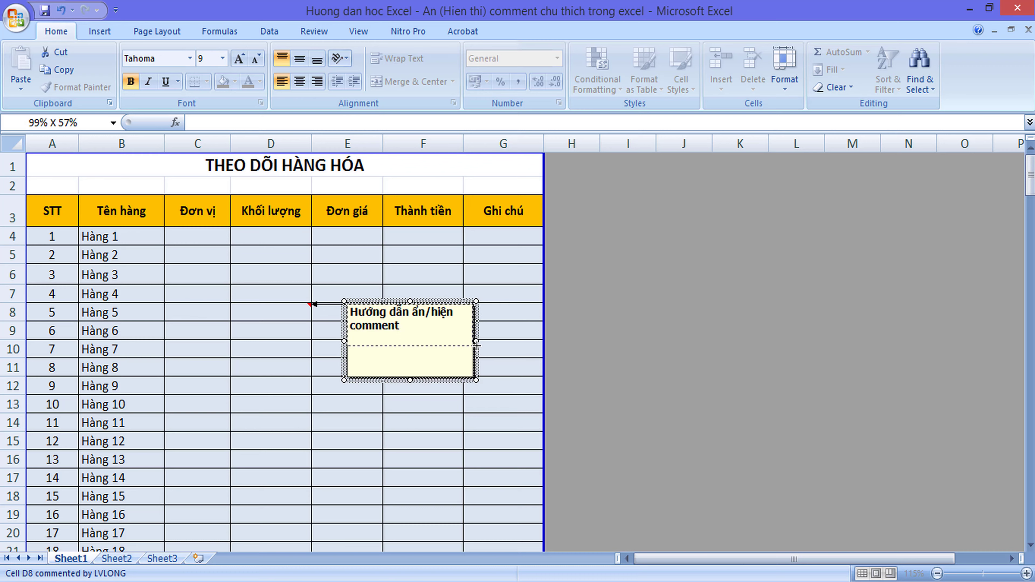
- Finish editing the comment and check it by selecting D8 and neighbouring cell D9
click(377, 381)
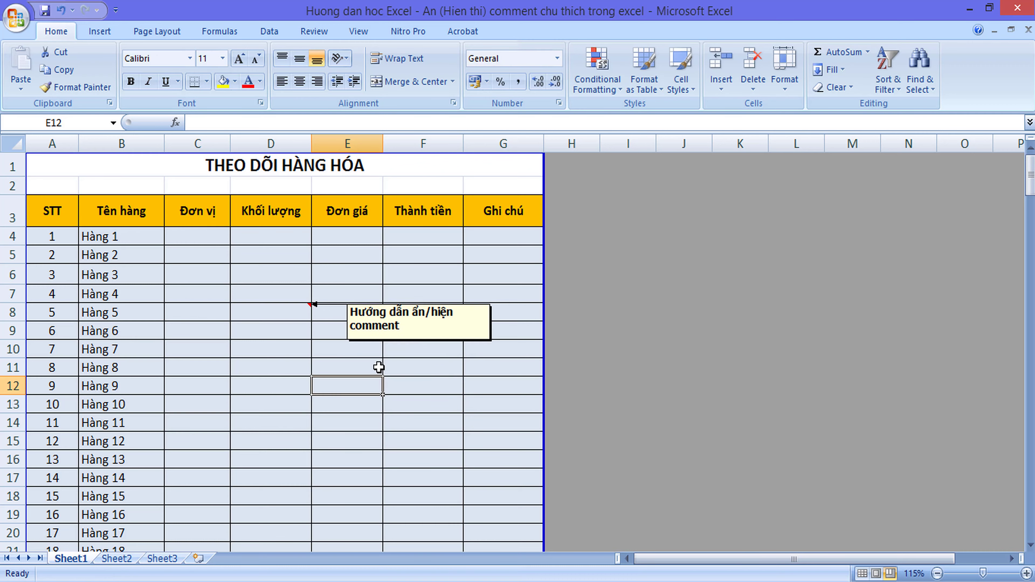
click(296, 312)
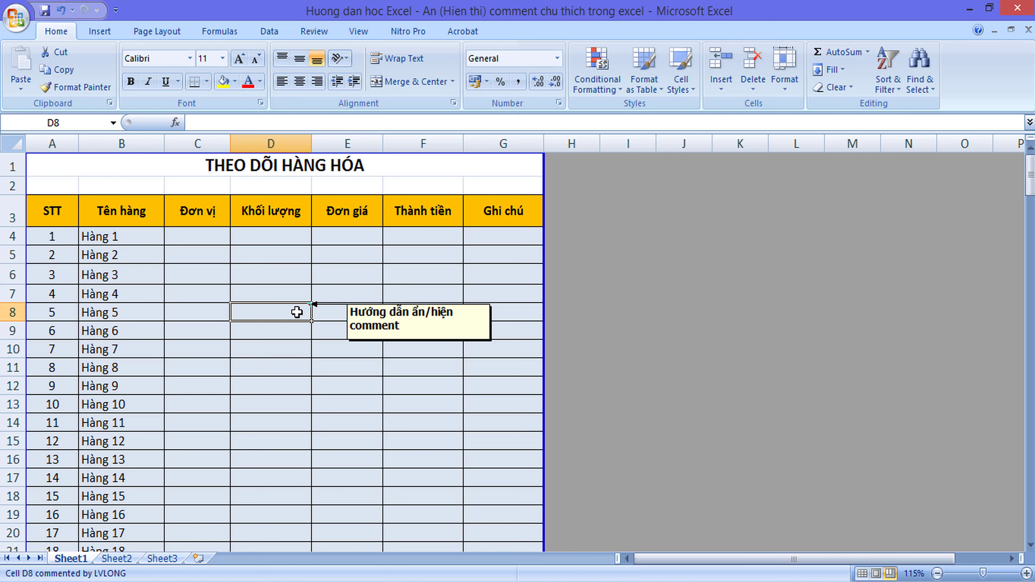
click(344, 355)
click(277, 310)
scroll(325, 341, down, 1)
scroll(325, 341, up, 1)
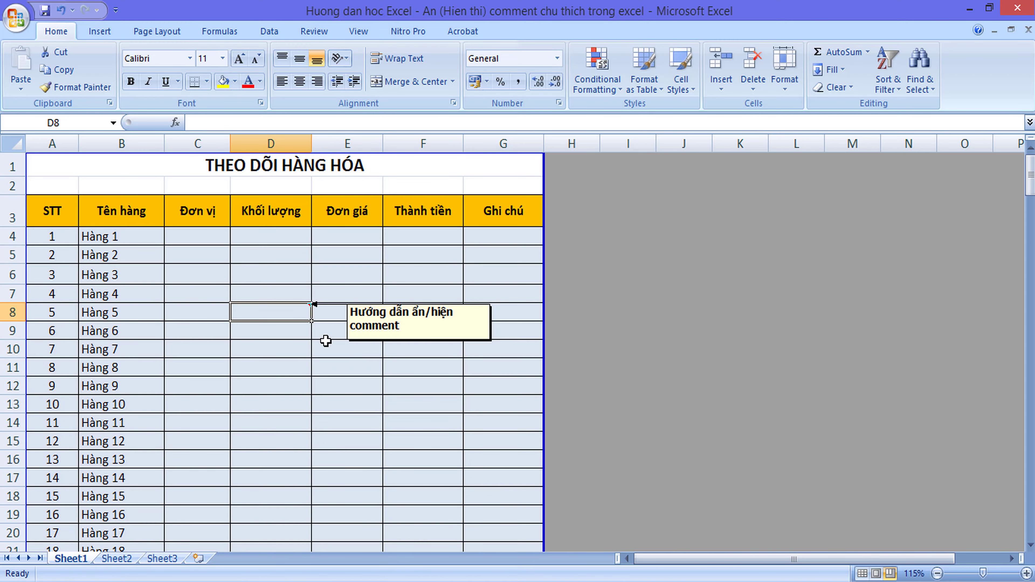
click(272, 328)
click(278, 303)
click(304, 337)
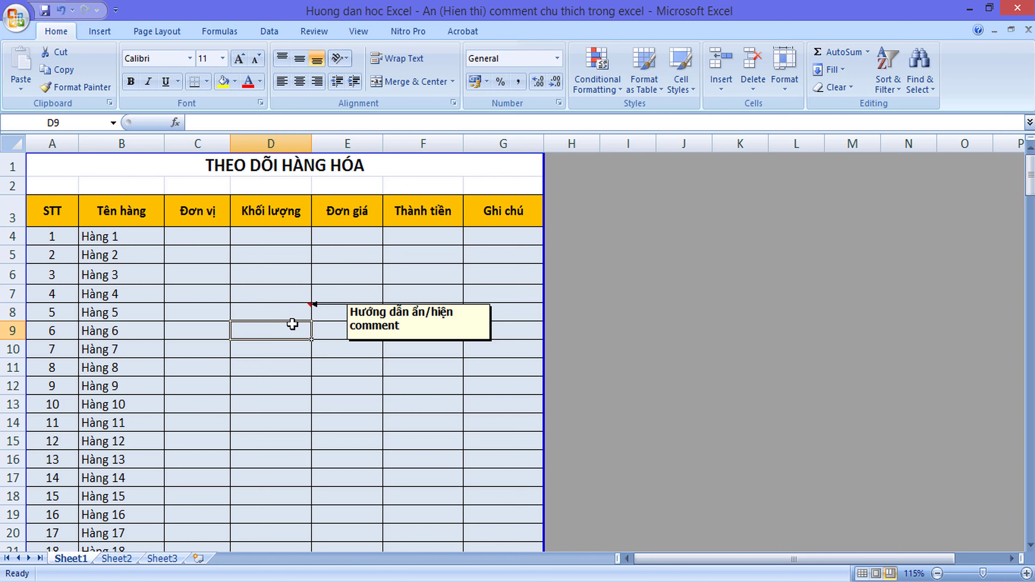
click(293, 318)
click(270, 328)
click(273, 313)
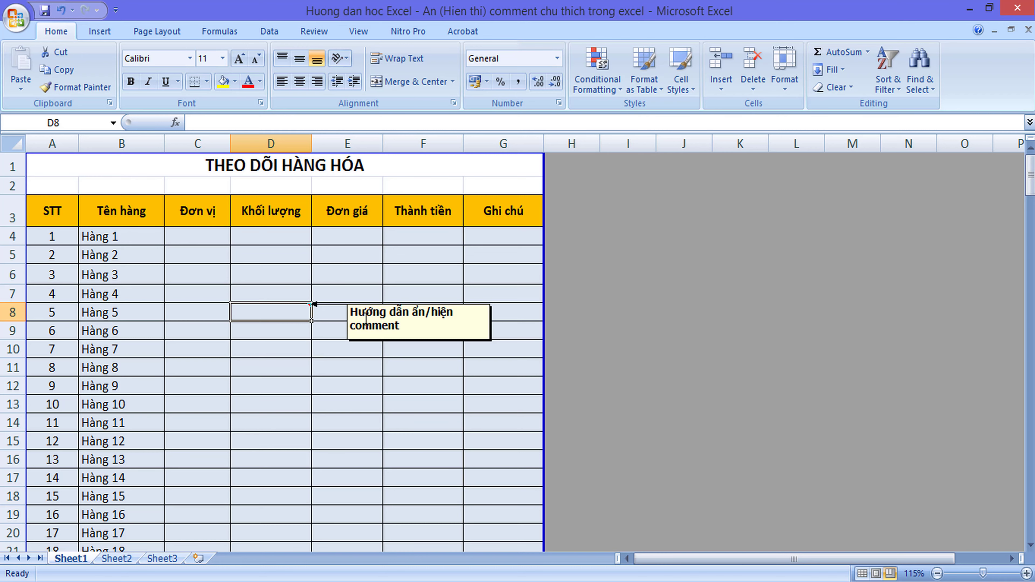
- Drag the comment box up beside rows 7–8, just right of D8, then deselect it
click(366, 318)
drag(389, 304, 373, 281)
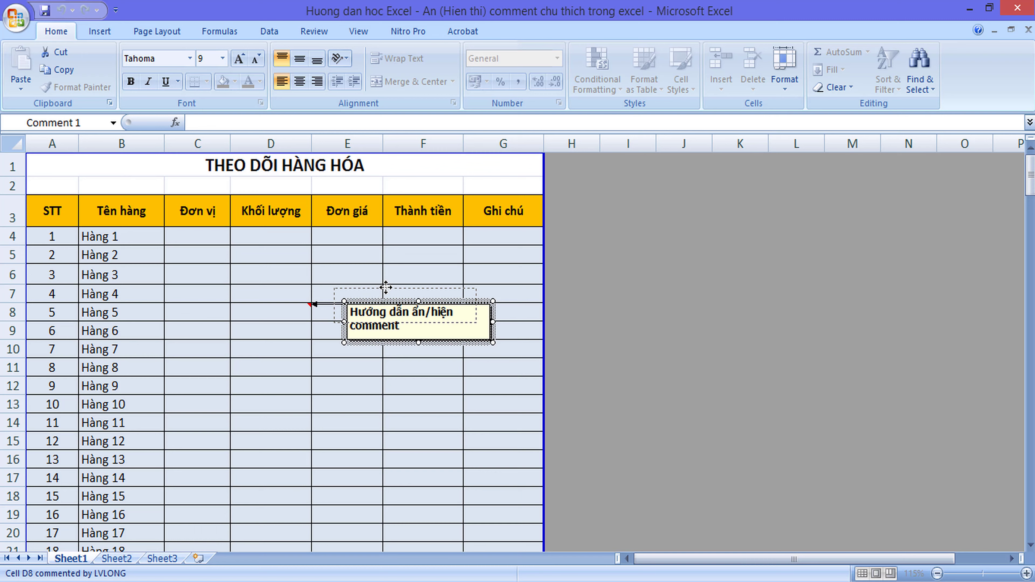
click(366, 354)
click(390, 325)
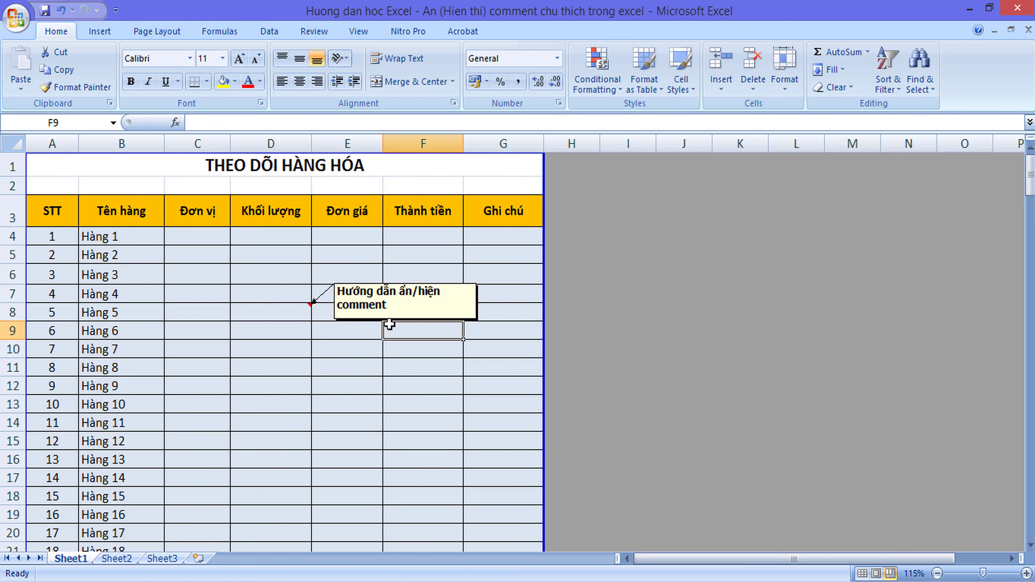
click(389, 323)
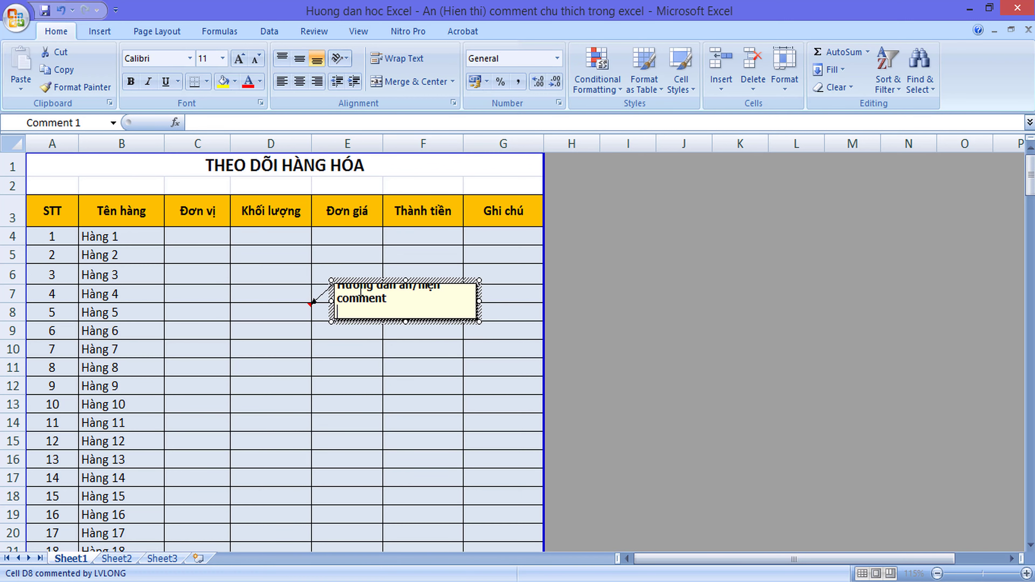
click(356, 338)
click(386, 353)
click(341, 352)
click(357, 320)
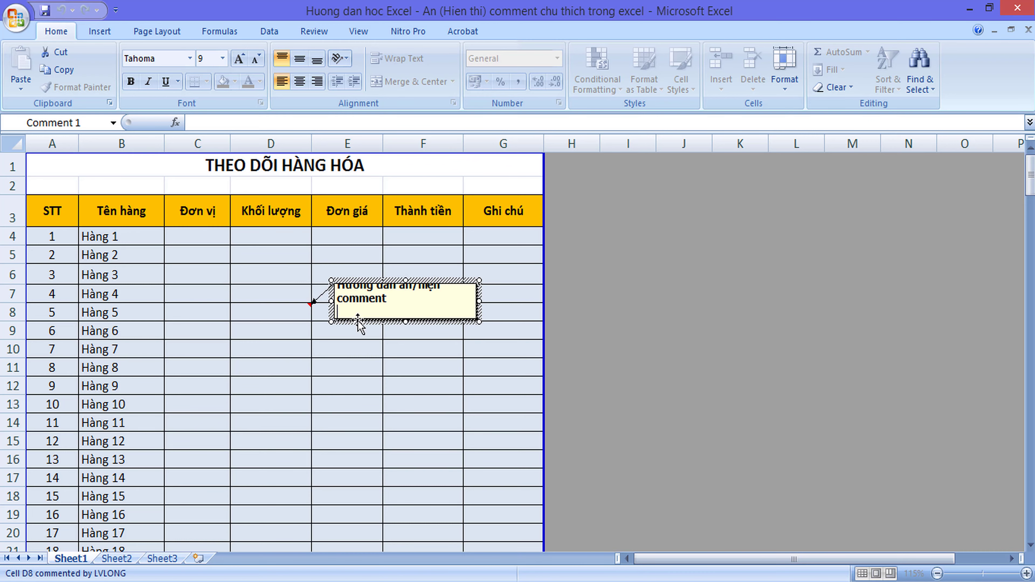
click(298, 312)
click(370, 300)
click(287, 318)
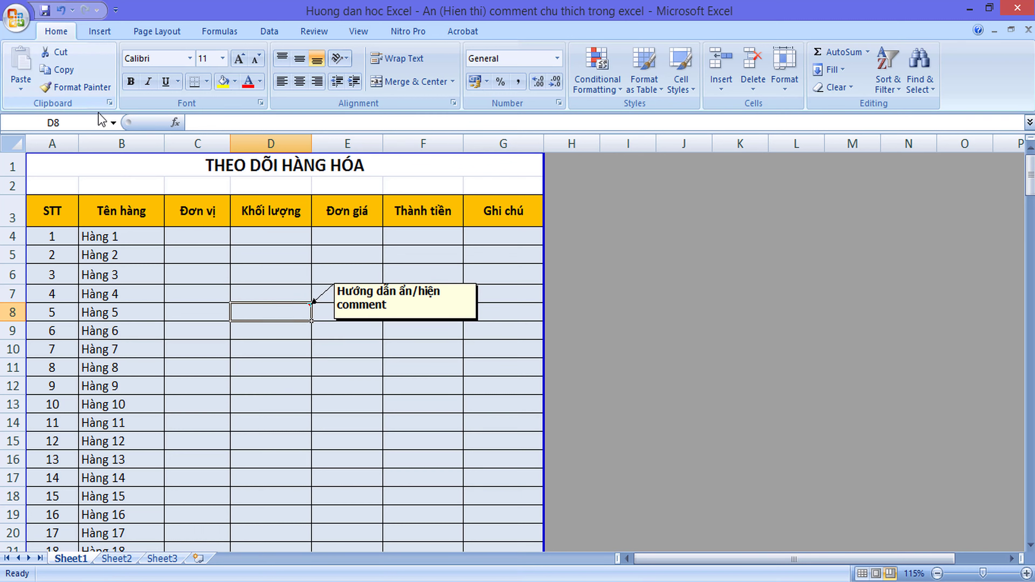
- Open Excel Options from the Office Button menu
click(23, 26)
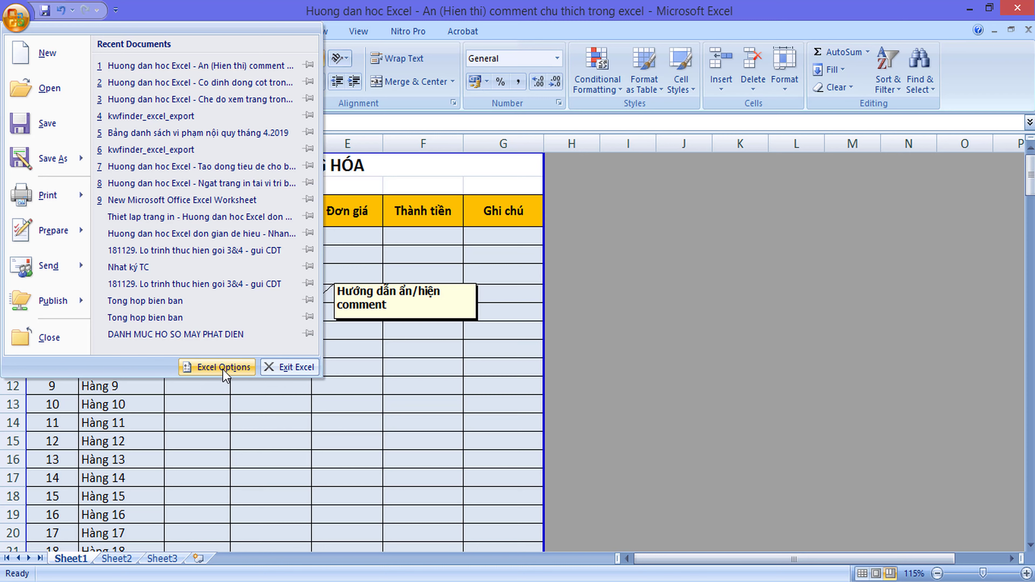
click(222, 367)
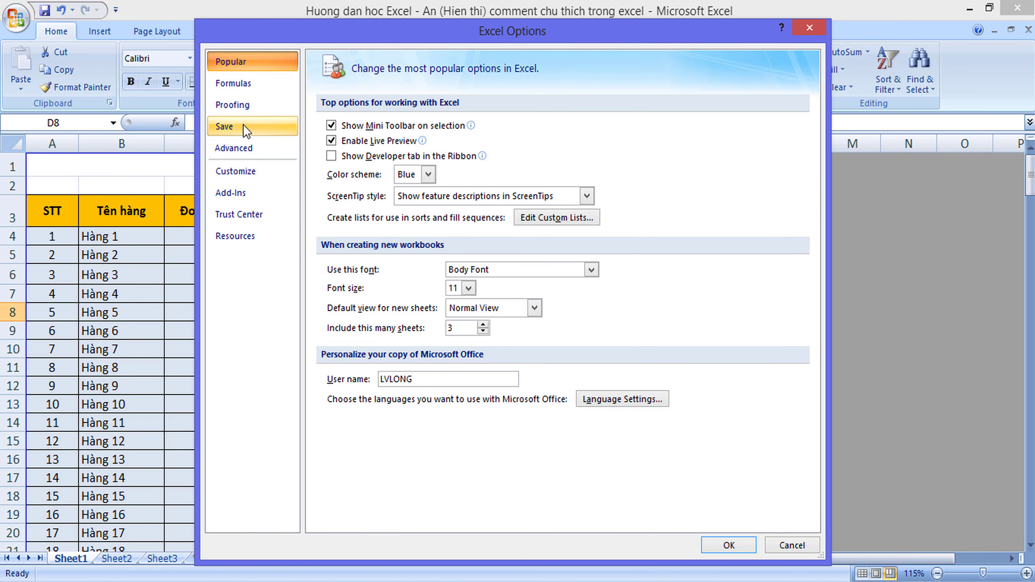
- Under Advanced > Display, choose 'No comments or indicators' and confirm with OK
click(239, 148)
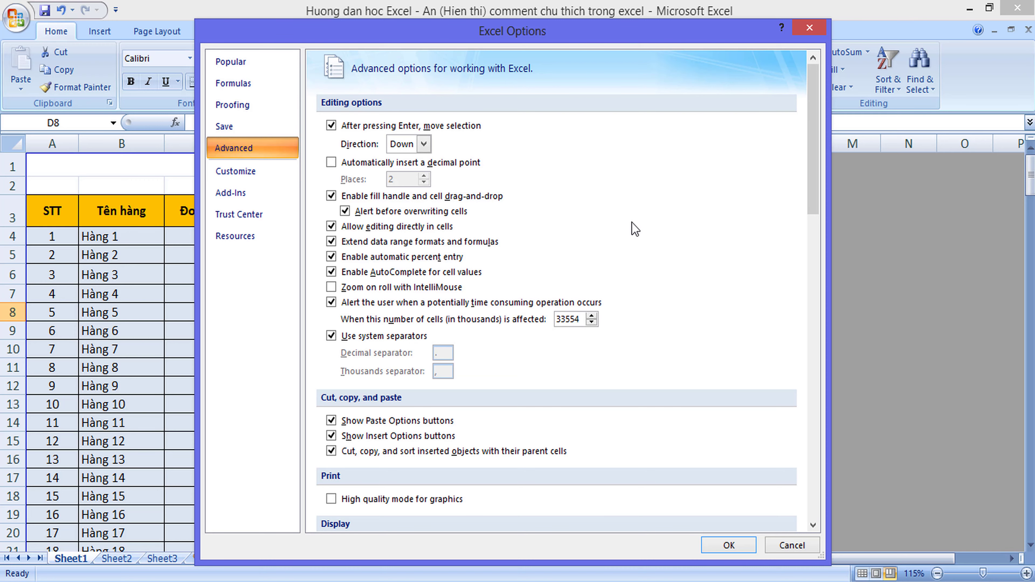
scroll(635, 229, down, 2)
scroll(634, 228, down, 5)
scroll(635, 228, down, 3)
scroll(635, 228, down, 3)
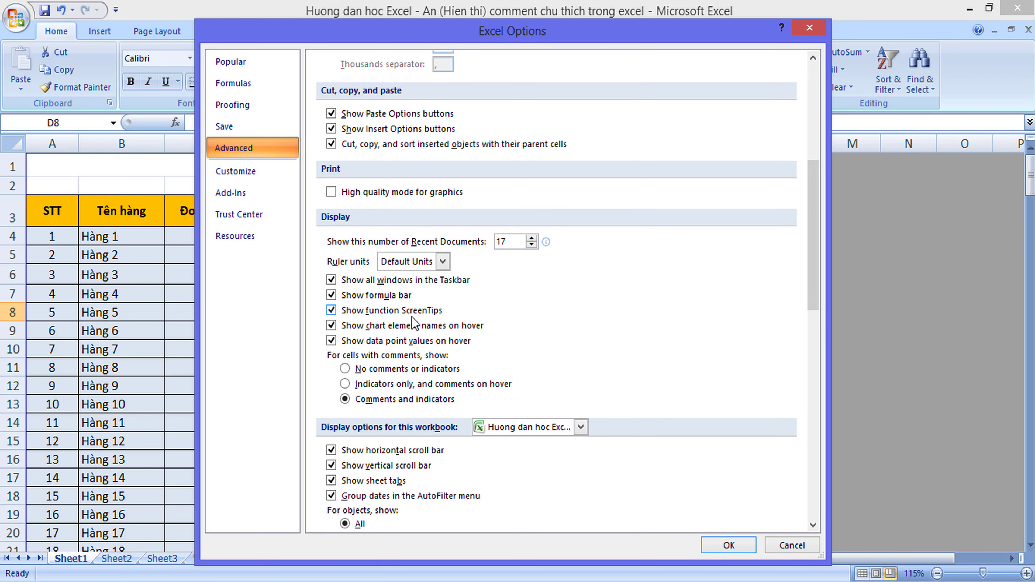
scroll(462, 334, down, 1)
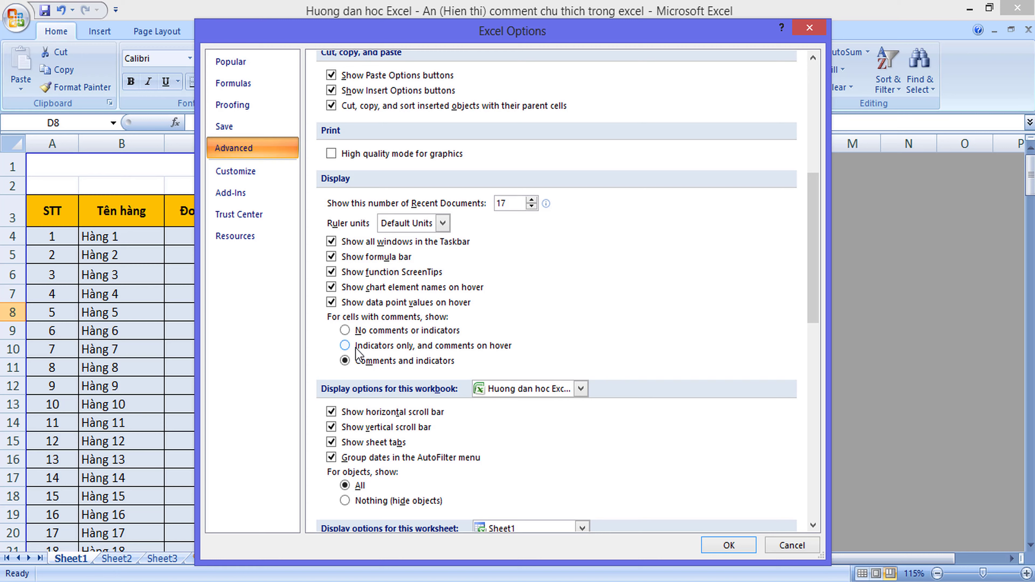
click(345, 331)
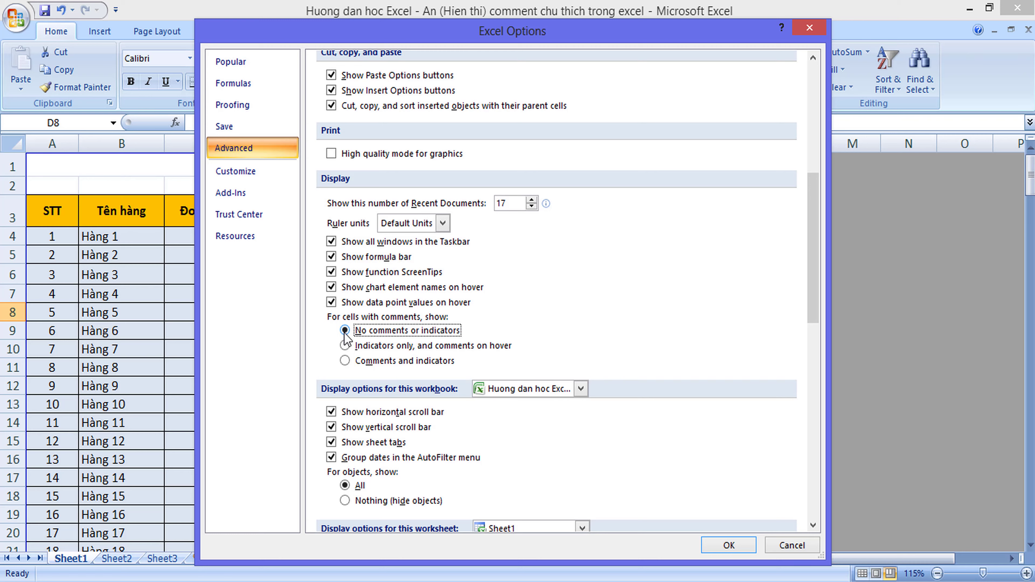
click(728, 545)
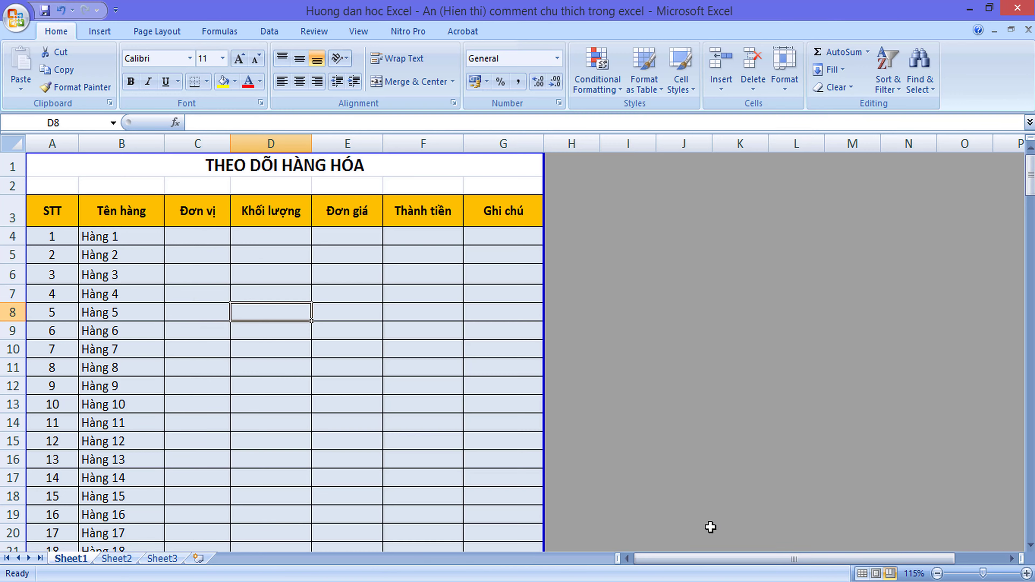
- Select cells around D8 to confirm its comment is hidden, then open the Office Button menu
click(335, 398)
click(282, 326)
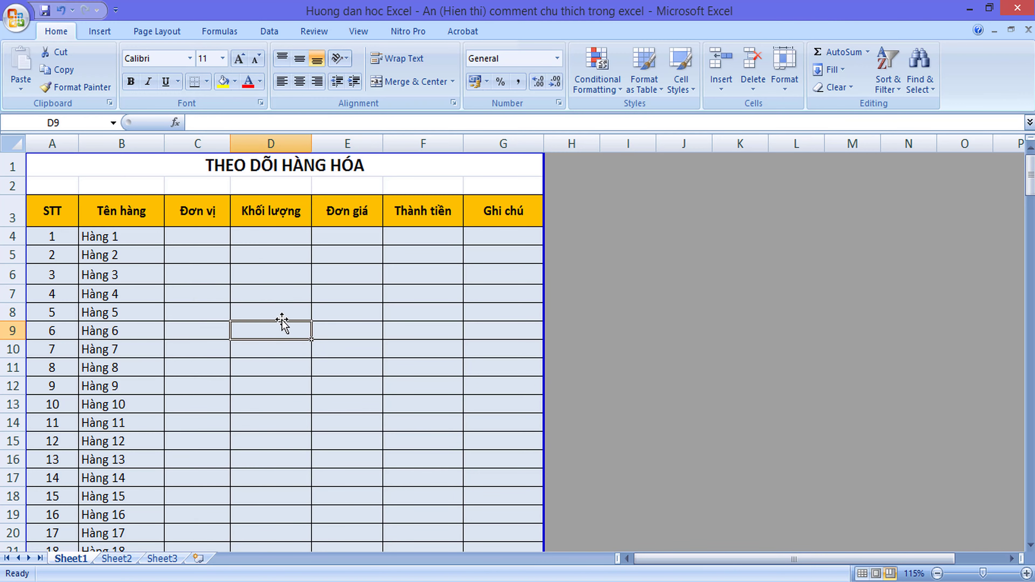
key(Up)
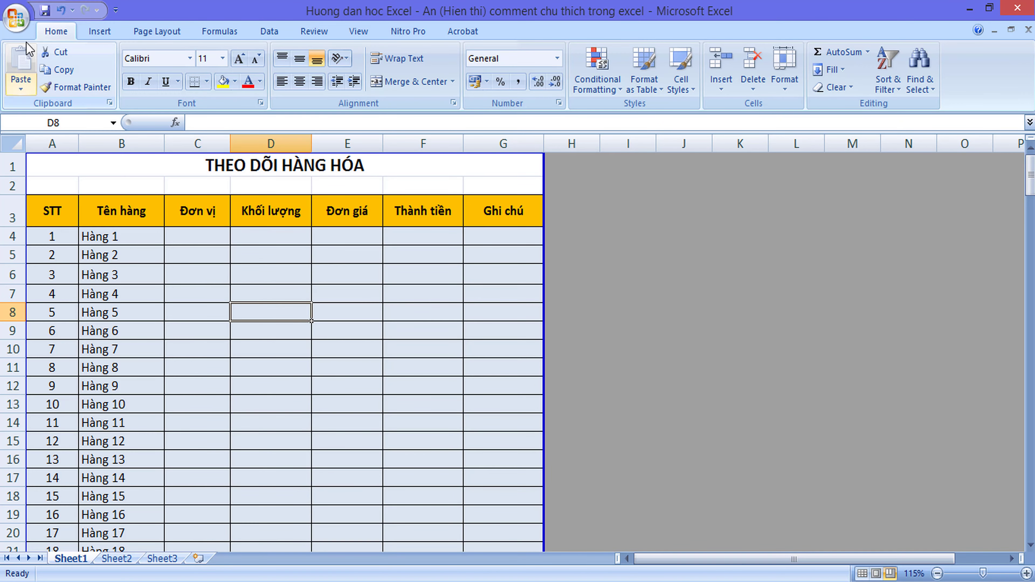
click(16, 16)
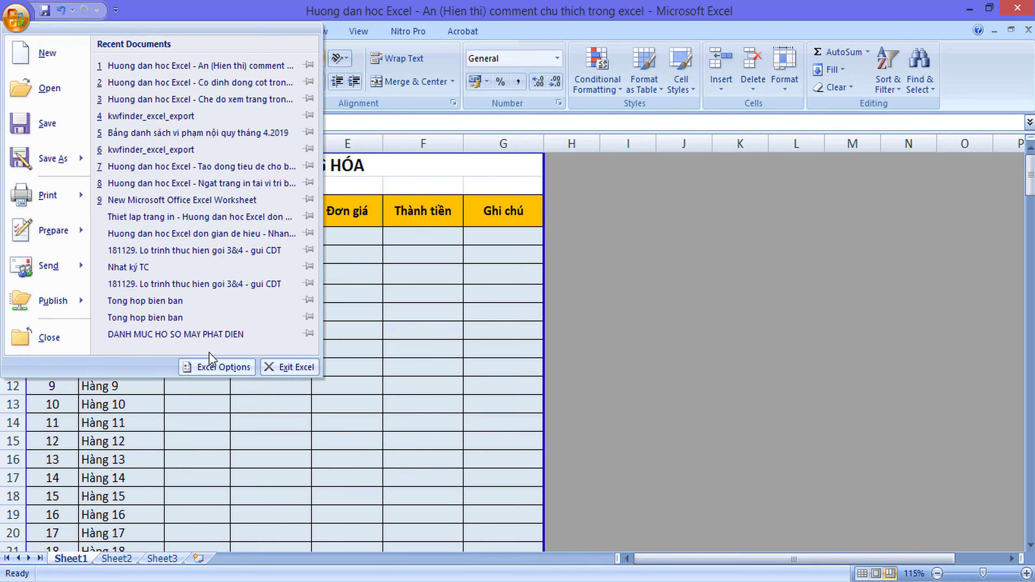
- In Excel Options > Advanced, select 'Indicators only, and comments on hover' under Display
click(215, 367)
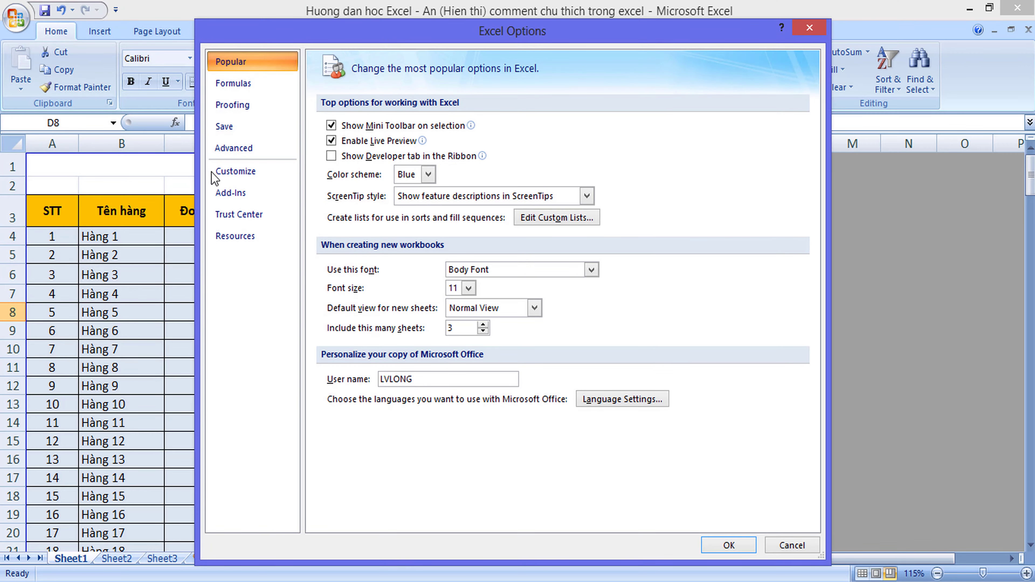
click(233, 147)
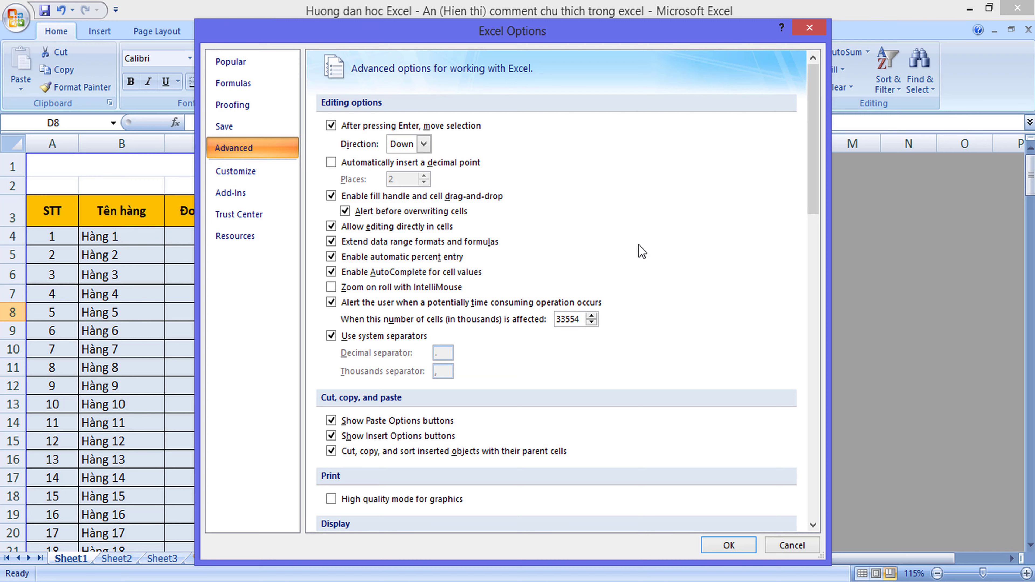
scroll(642, 250, down, 2)
scroll(567, 306, down, 5)
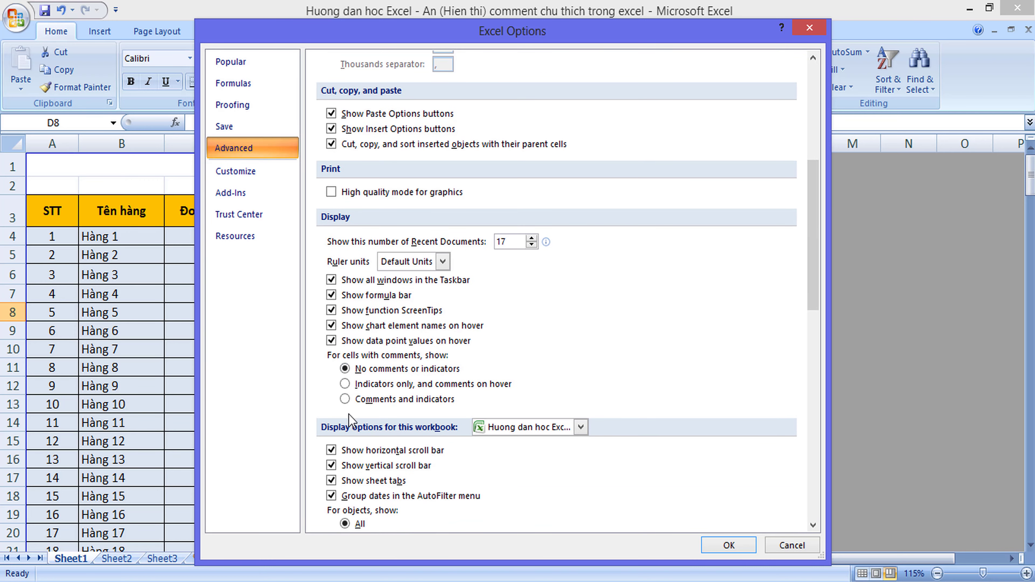
click(345, 384)
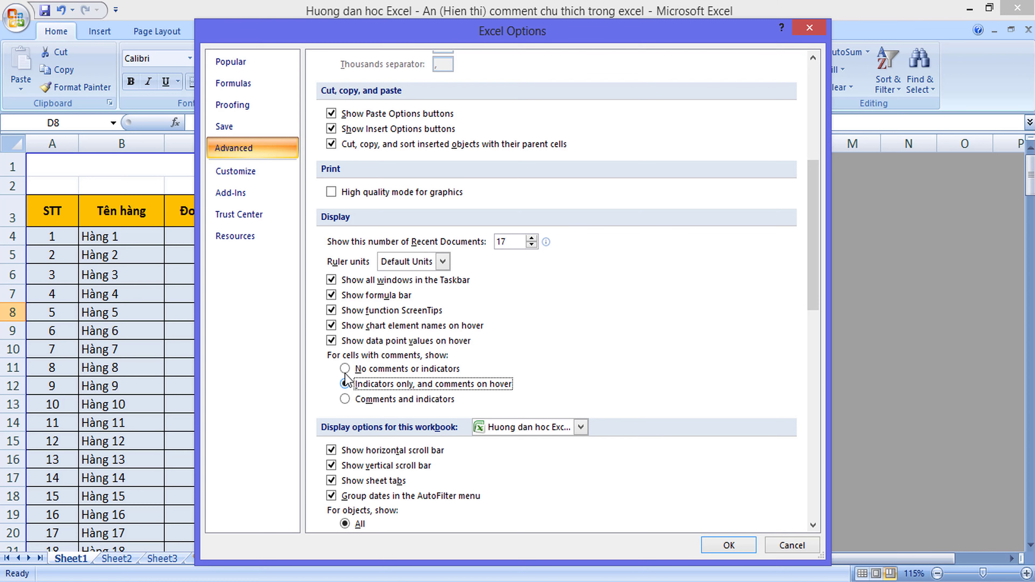
click(345, 369)
click(345, 384)
- Apply the setting and test D8's comment popup by selecting D8, E9, F11 and E10
click(727, 541)
click(379, 402)
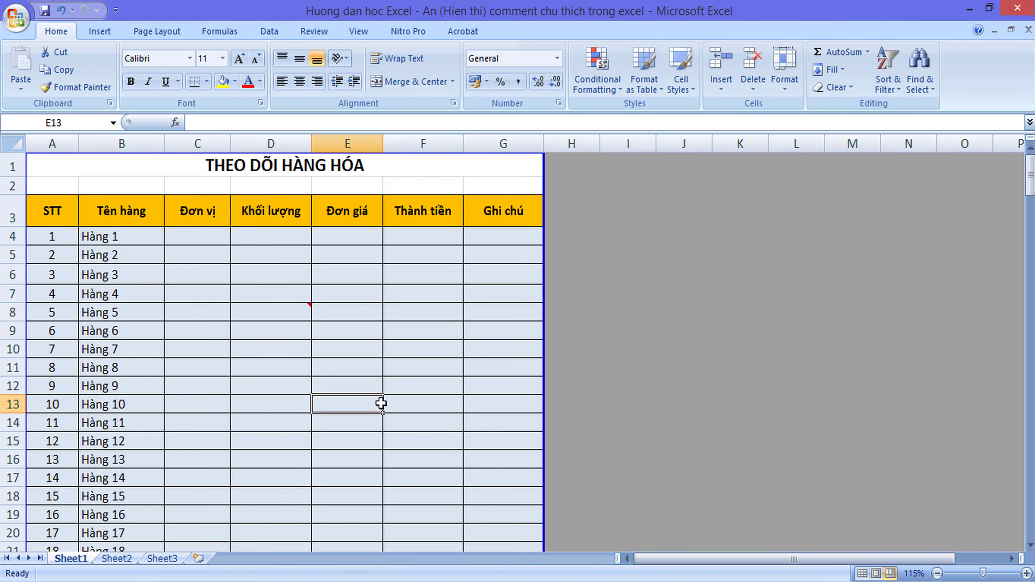
click(275, 310)
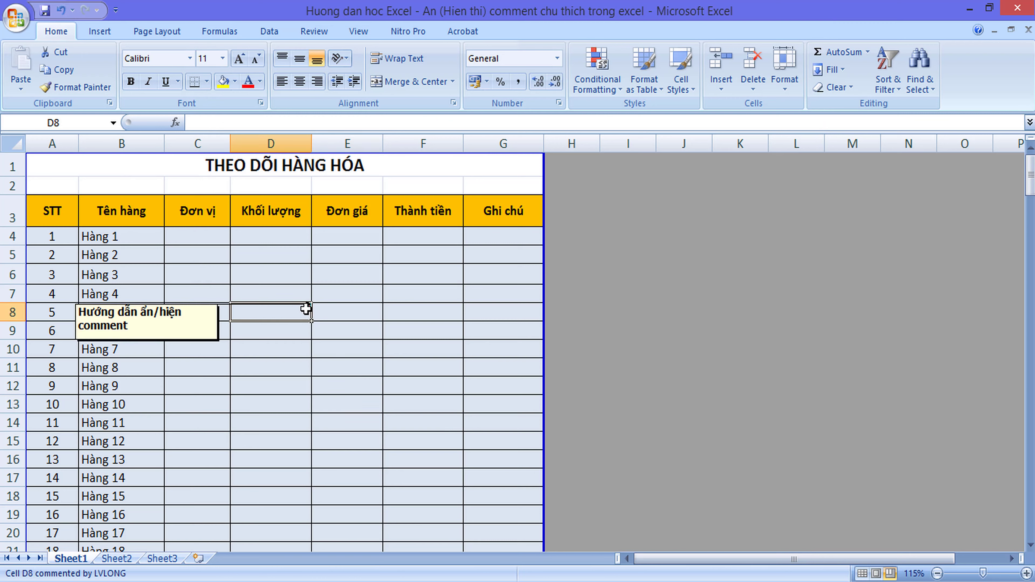
mouse_move(271, 313)
click(326, 333)
click(267, 311)
click(408, 364)
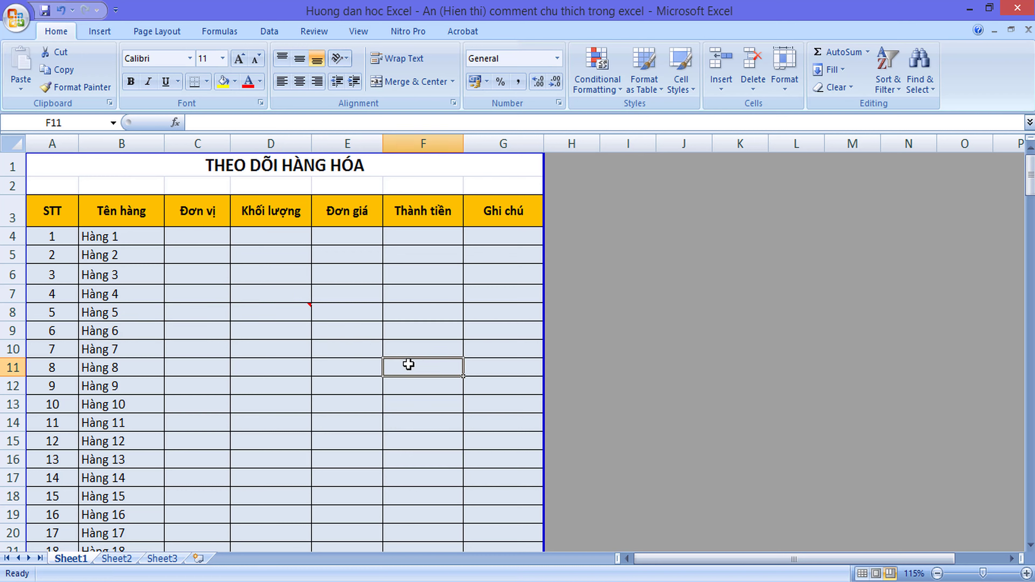
click(355, 353)
mouse_move(271, 312)
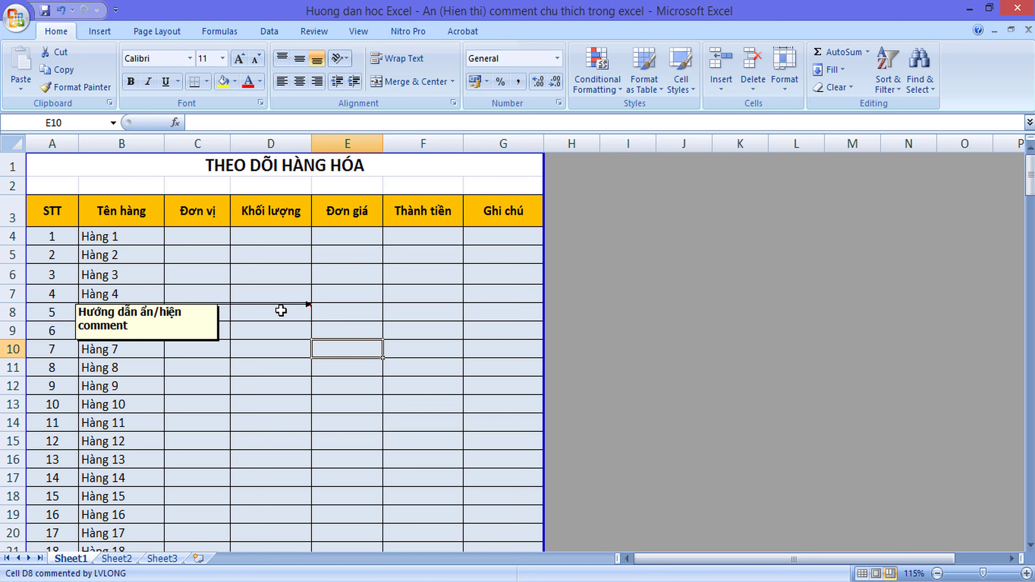
click(280, 310)
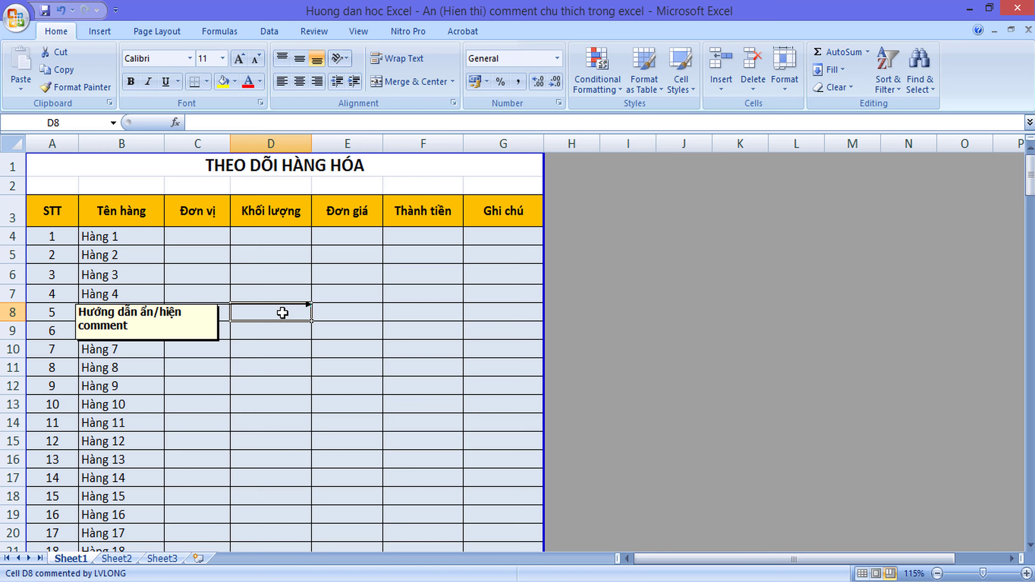
- Open D8's comment with Edit Comment from its right-click menu
right_click(283, 313)
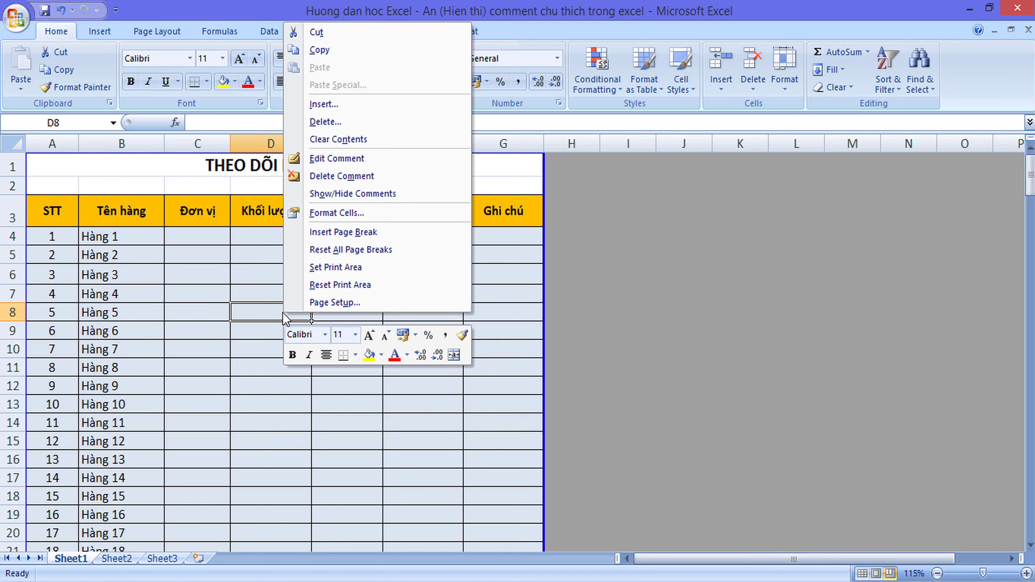
click(261, 312)
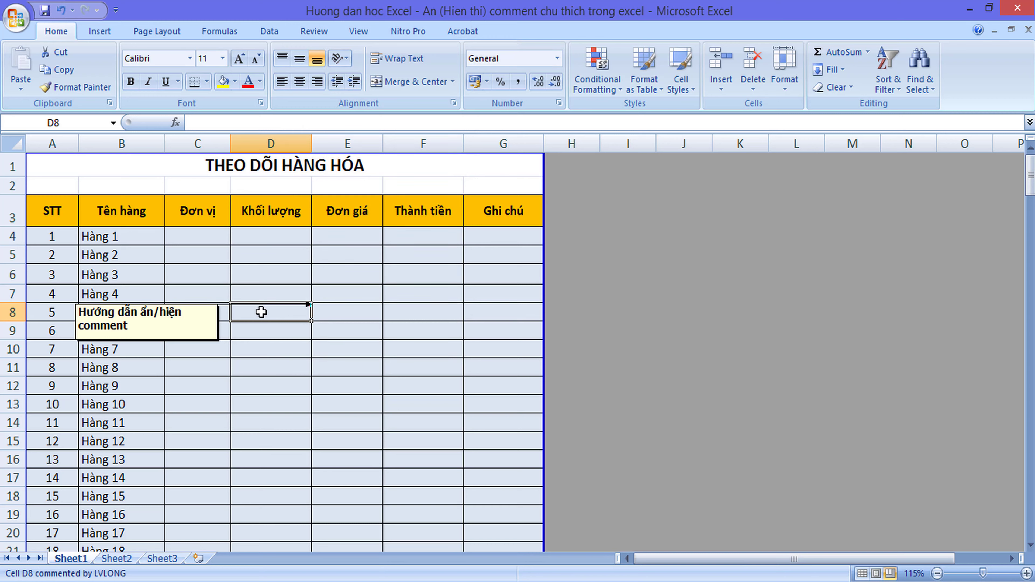
right_click(263, 315)
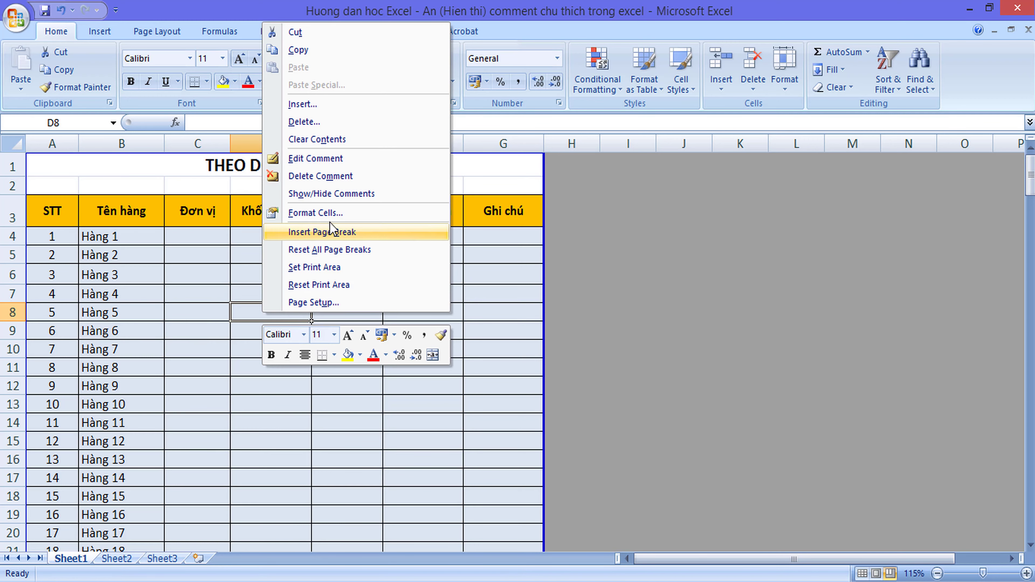
click(351, 158)
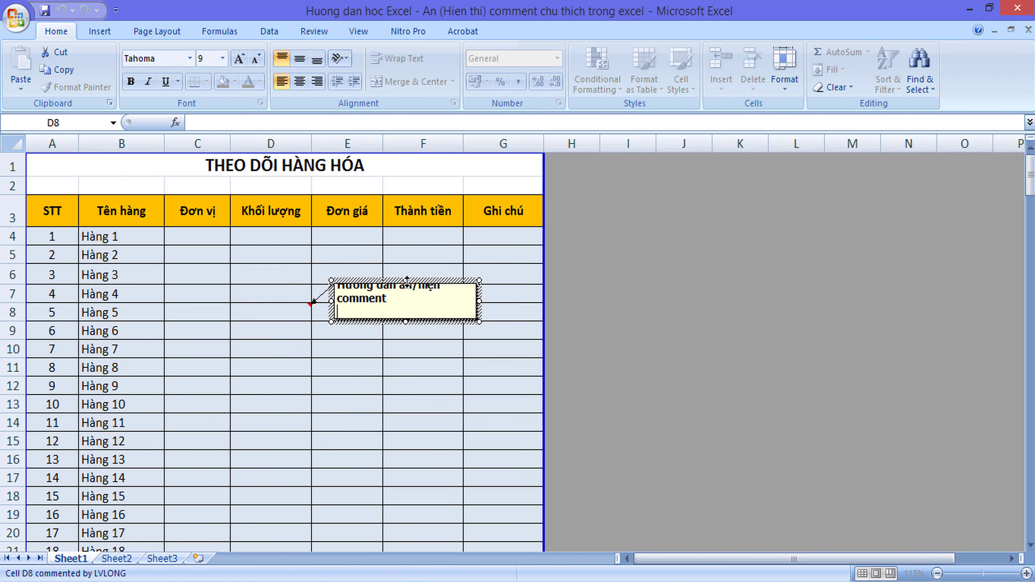
- Resize the D8 comment box into a wide, one-line note that fits its text
drag(407, 281, 407, 259)
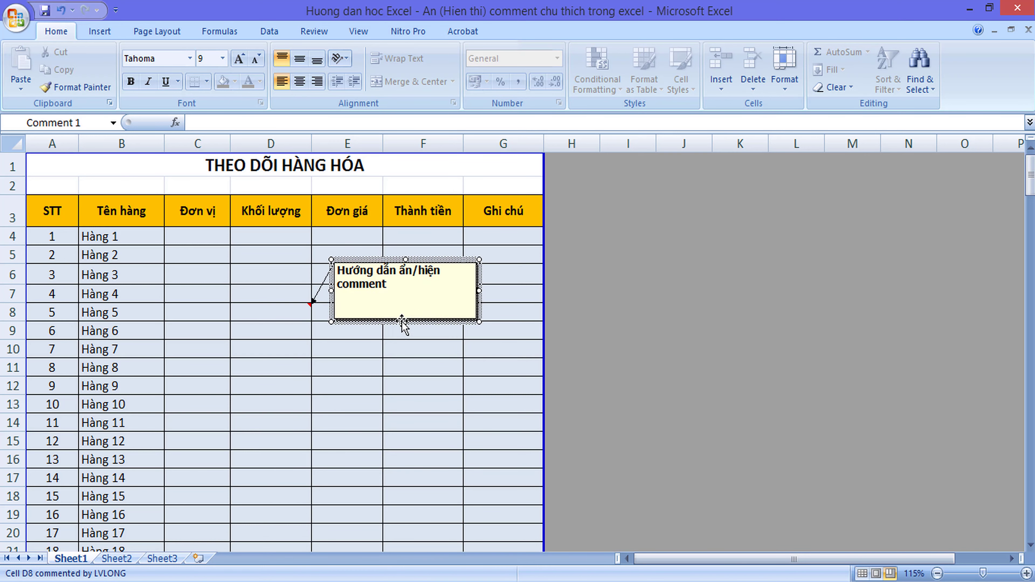
drag(403, 305, 403, 303)
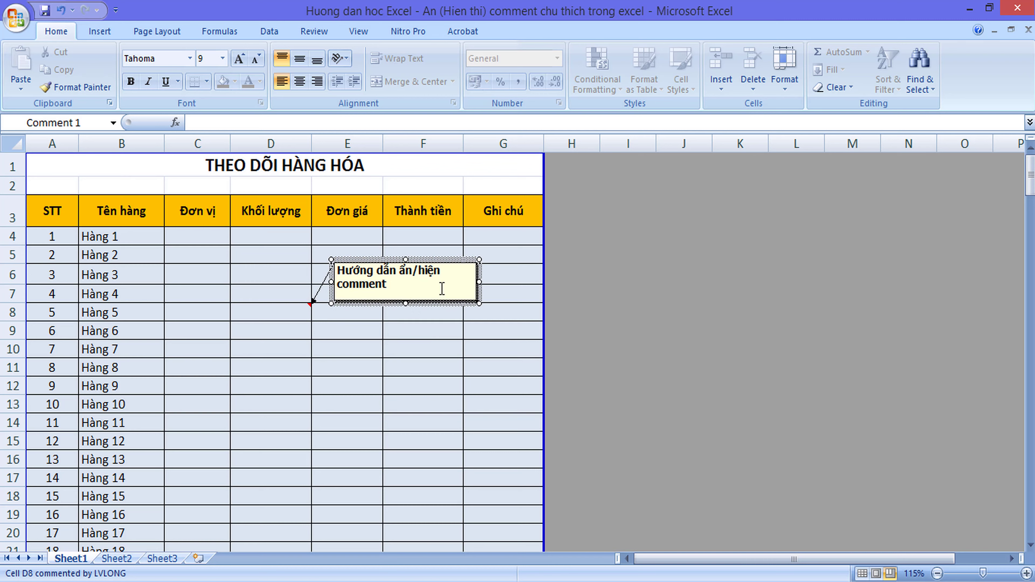
click(408, 278)
key(Return)
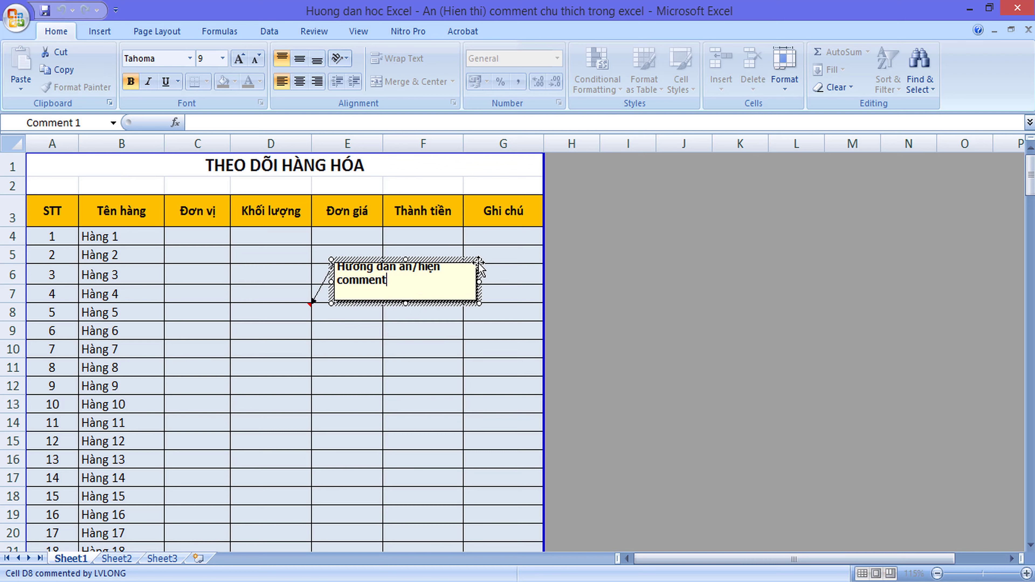
mouse_move(478, 259)
mouse_down()
mouse_move(485, 242)
mouse_move(465, 273)
mouse_up()
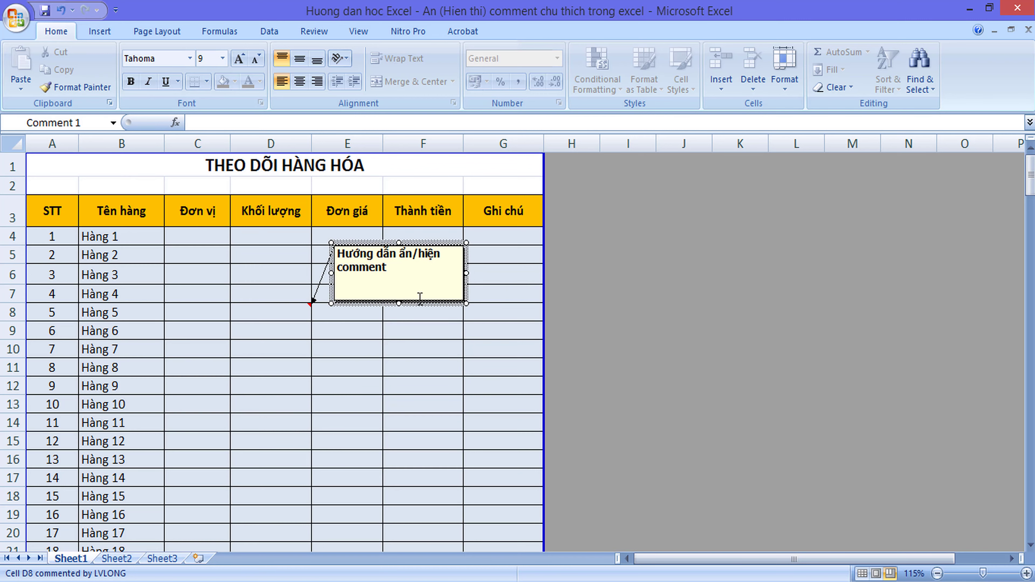
mouse_move(399, 303)
mouse_down()
mouse_move(403, 284)
mouse_move(497, 301)
mouse_up()
click(413, 272)
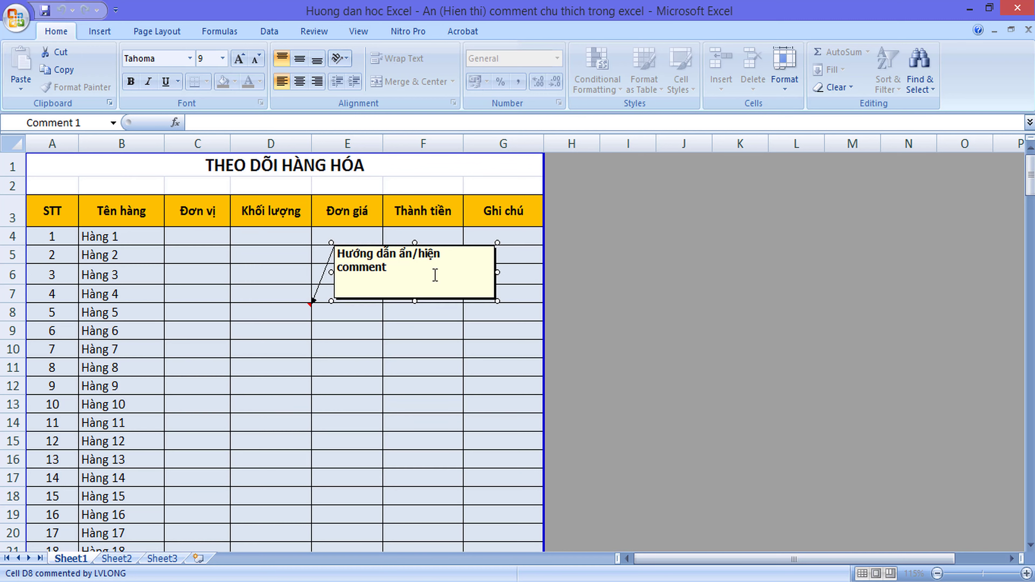
drag(496, 274, 456, 272)
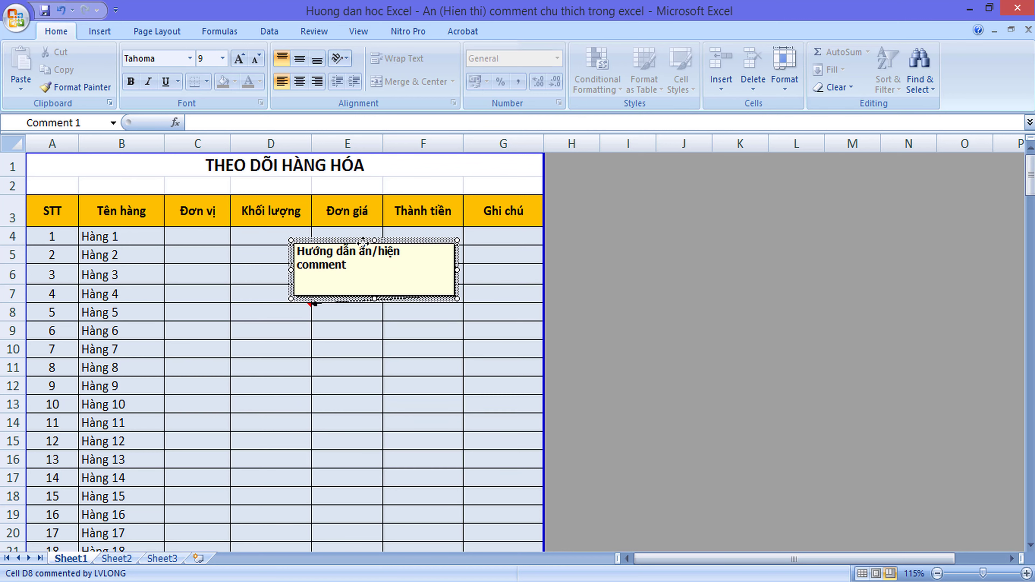
- Move the comment right of column G beside the table, reselect D8, and open the Office Button menu
mouse_move(340, 247)
mouse_down()
mouse_move(601, 240)
mouse_move(444, 271)
mouse_up()
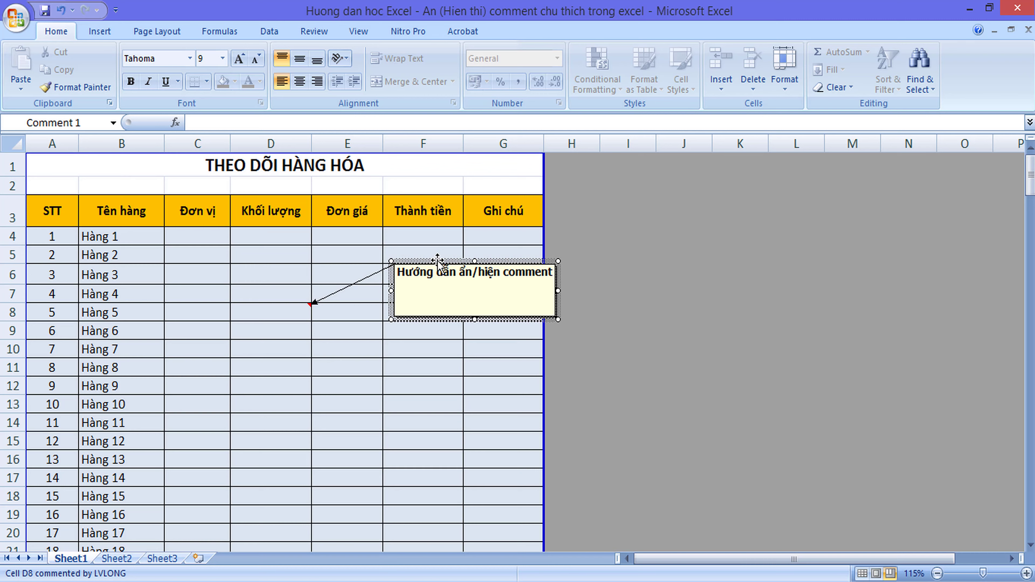
mouse_move(437, 261)
mouse_down()
mouse_move(555, 252)
mouse_move(408, 322)
mouse_move(473, 403)
mouse_move(618, 244)
mouse_up()
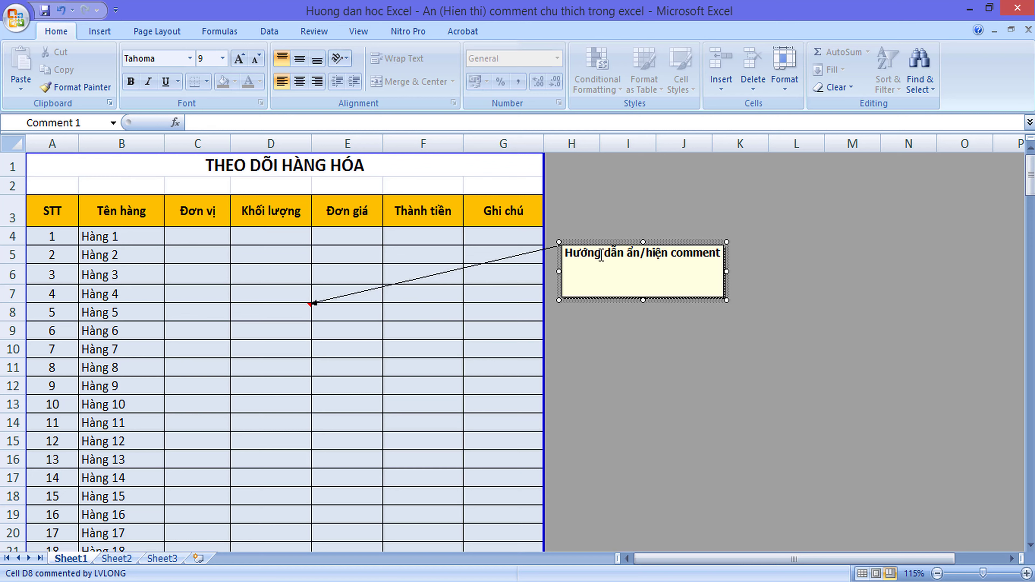
click(356, 323)
click(356, 350)
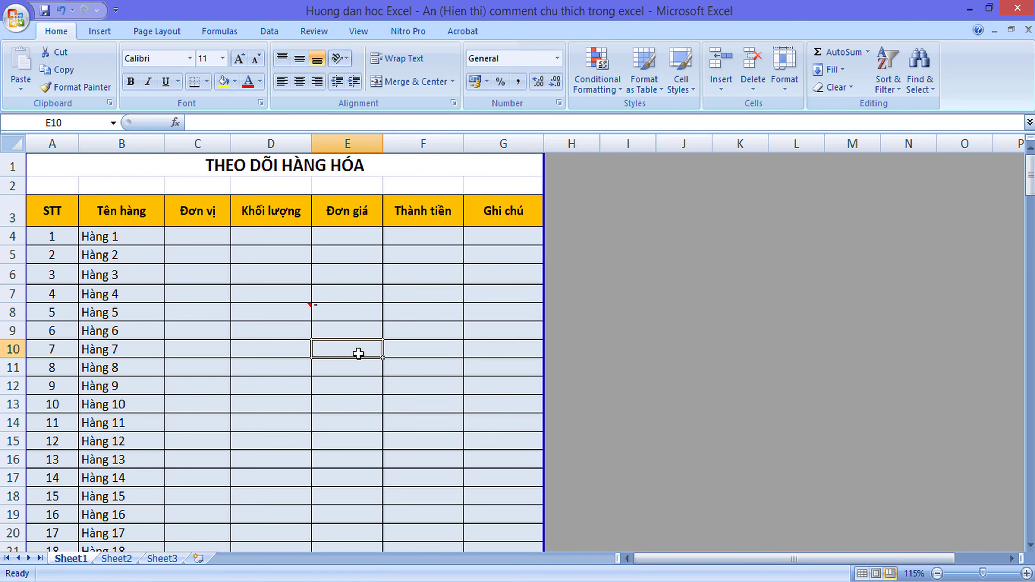
click(290, 323)
click(296, 316)
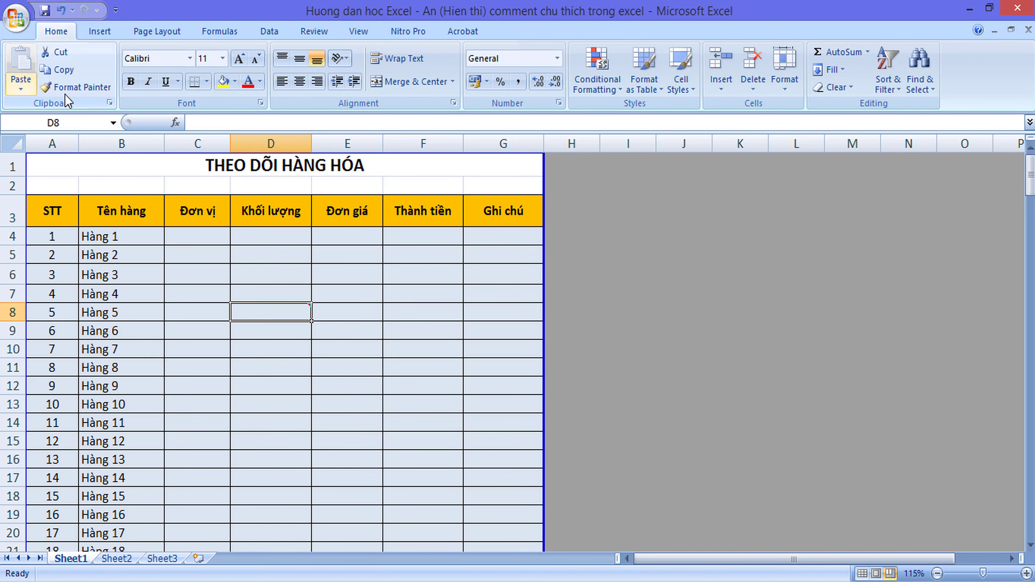
click(16, 17)
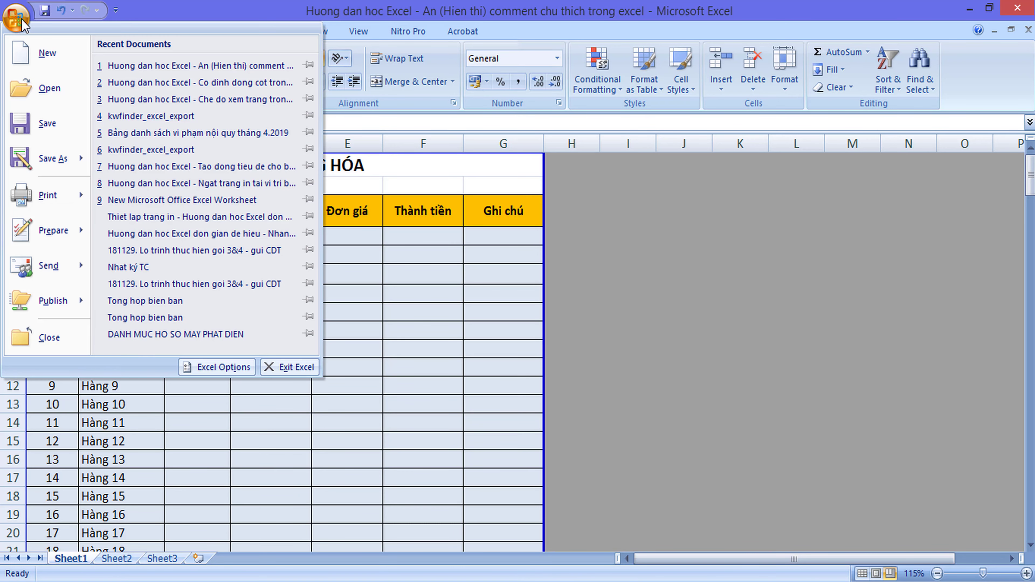
- In Excel Options > Advanced > Display, choose 'Comments and indicators' and confirm with OK
click(223, 366)
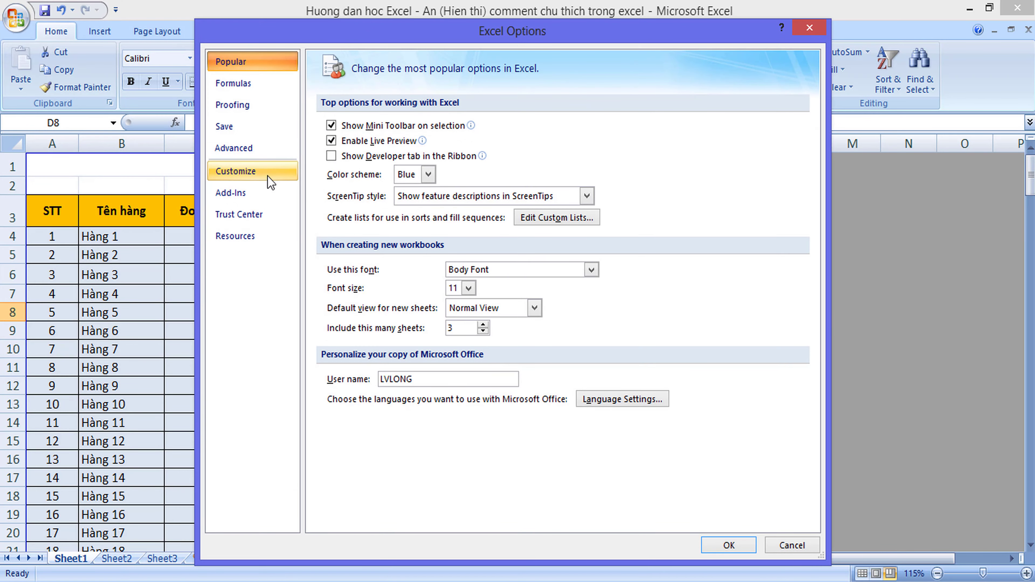
click(269, 148)
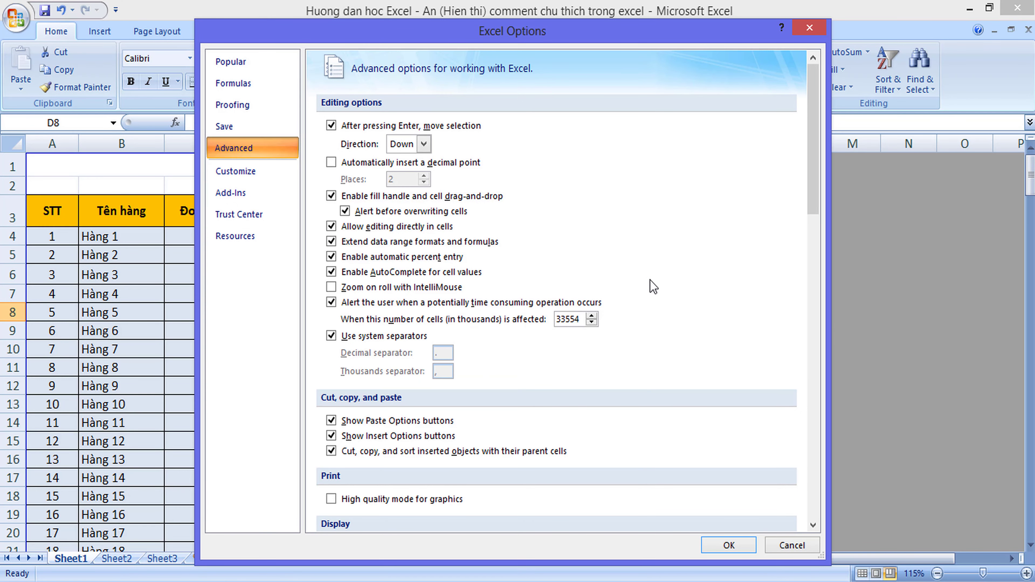
scroll(654, 287, down, 3)
scroll(639, 289, down, 2)
scroll(579, 294, down, 3)
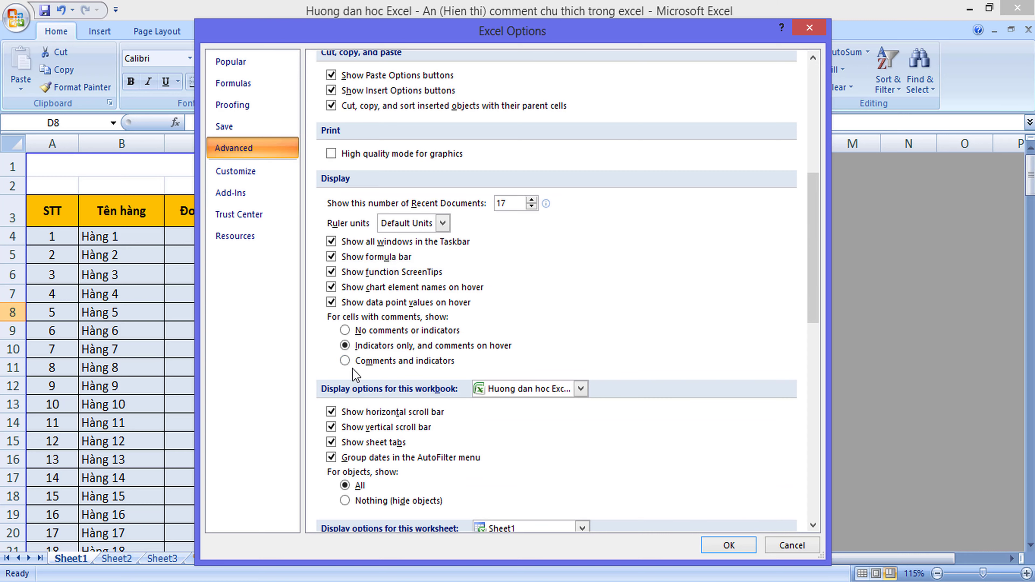
click(346, 360)
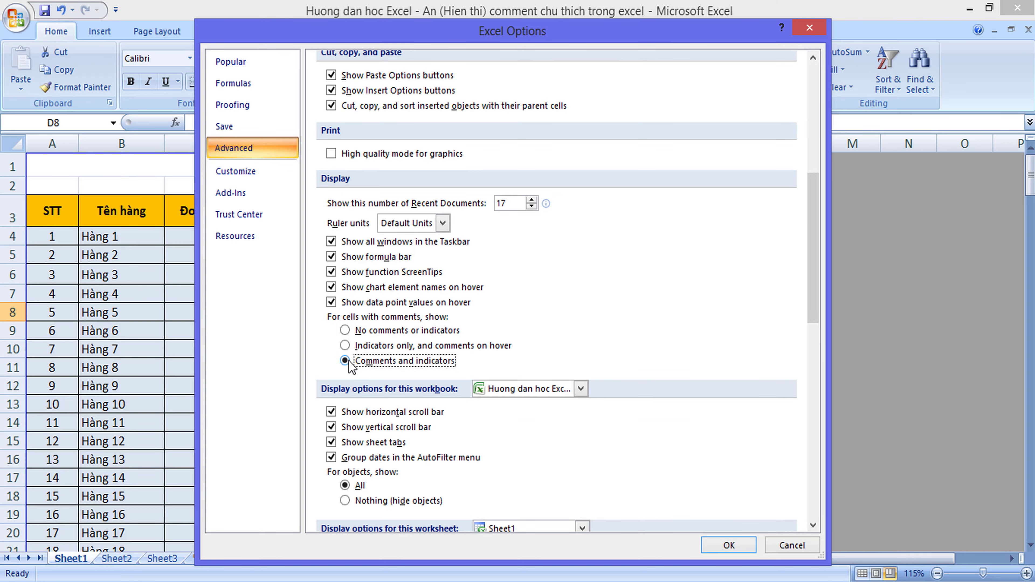
click(728, 545)
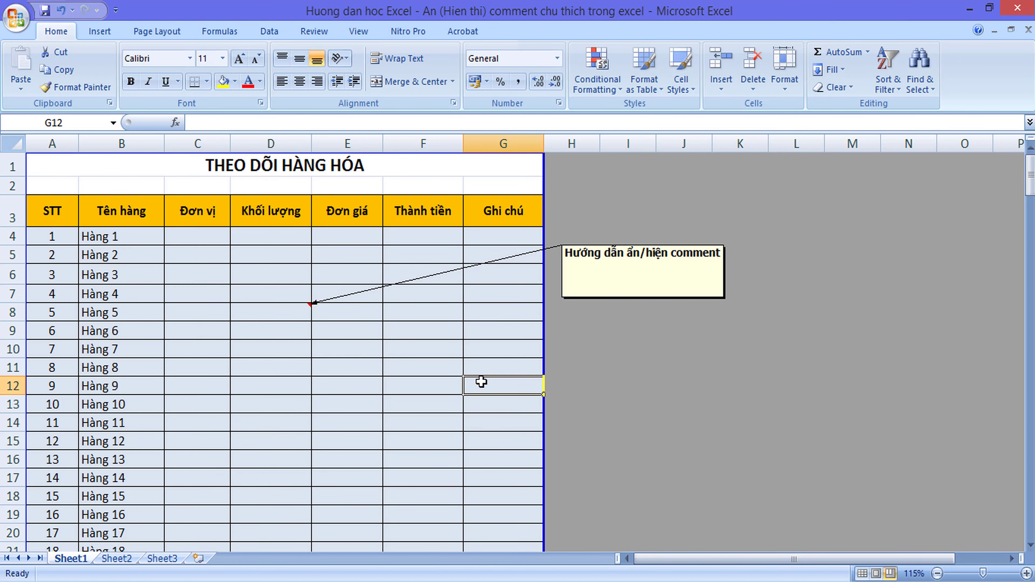
scroll(481, 382, down, 1)
scroll(475, 382, up, 1)
scroll(475, 381, down, 1)
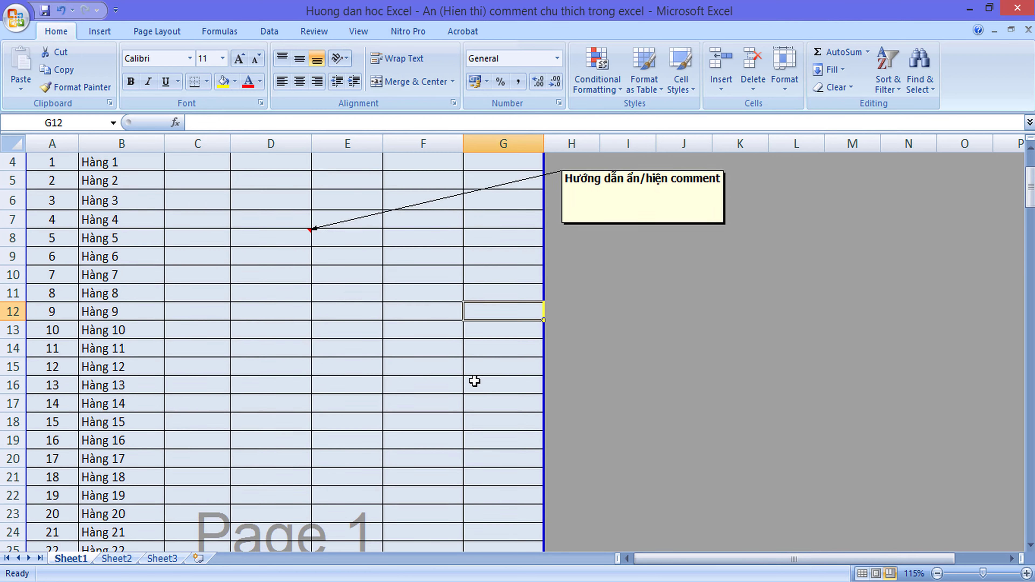
scroll(475, 381, up, 1)
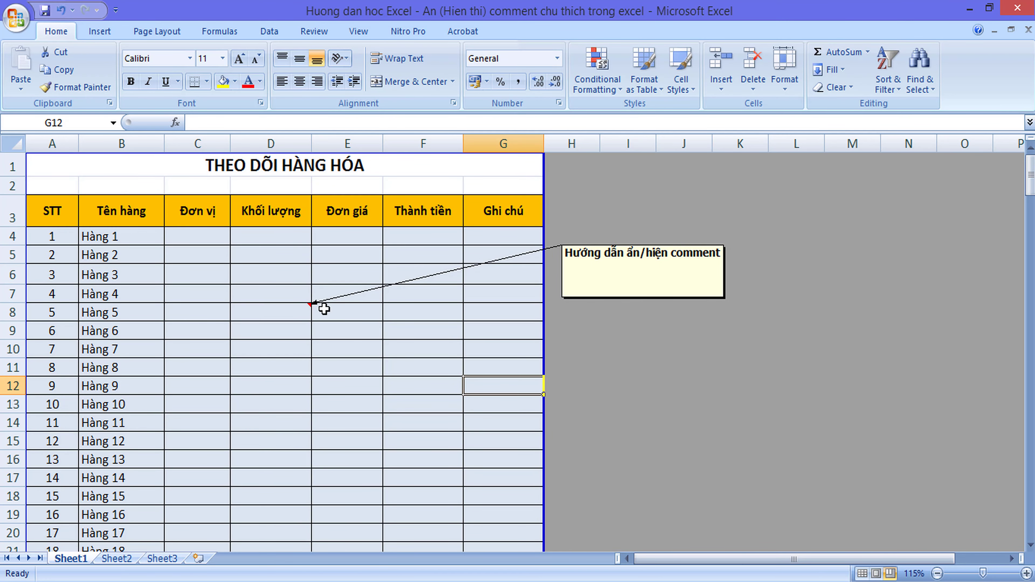
click(290, 313)
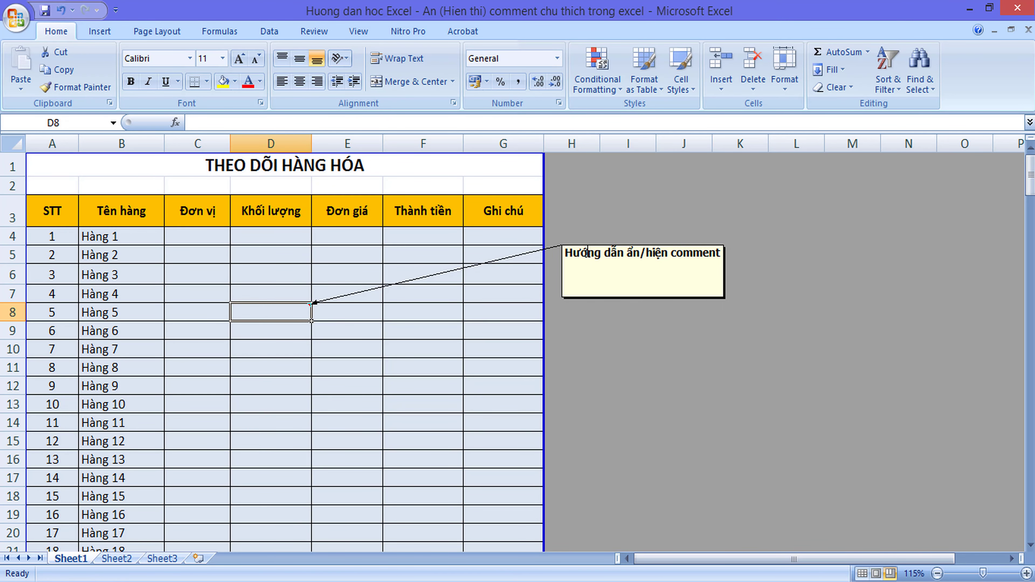
click(583, 263)
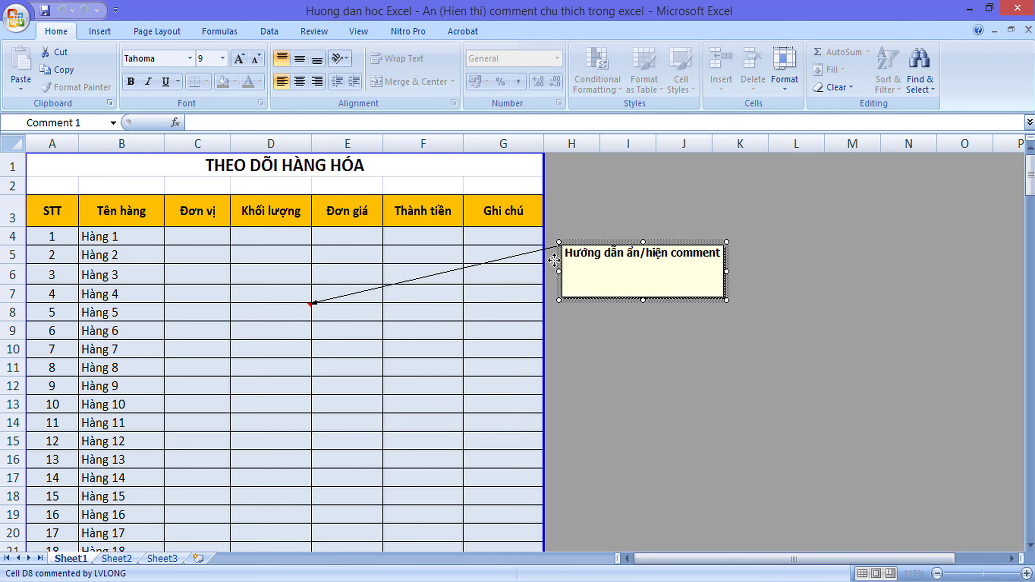
- Move the D8 comment box to sit just right of column G, level with row 4
drag(556, 259, 438, 279)
click(356, 348)
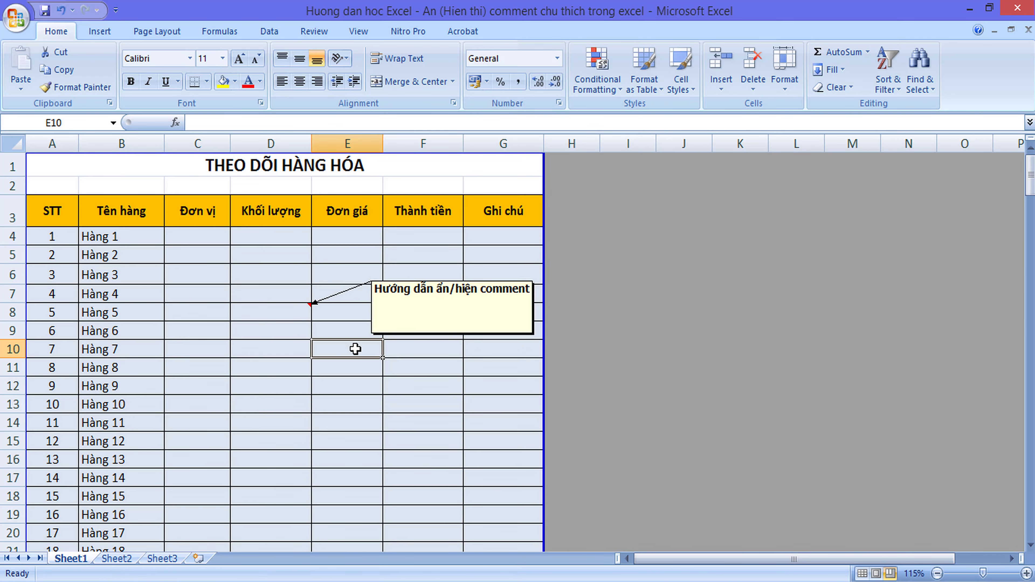
click(437, 281)
drag(436, 281, 626, 242)
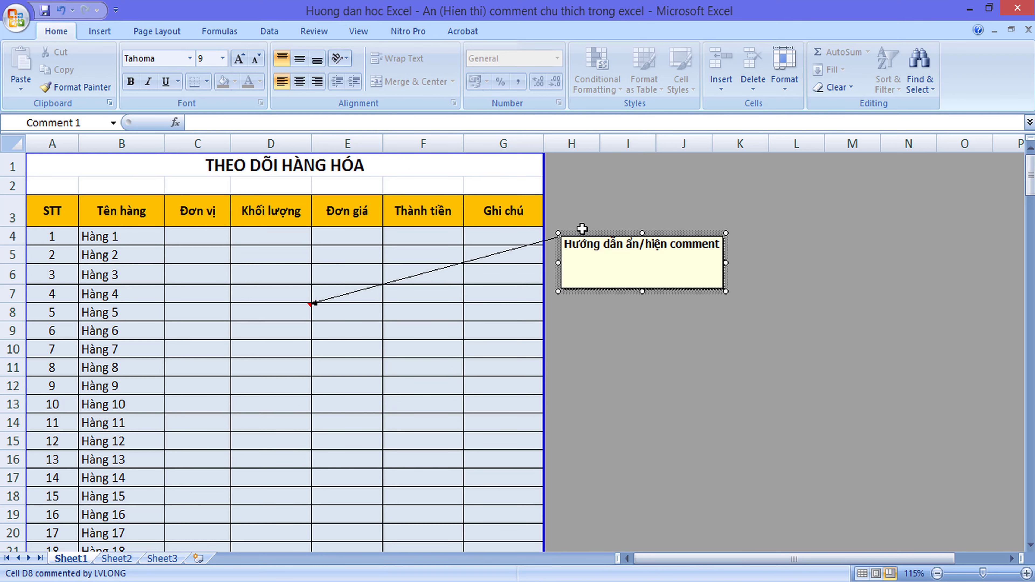
click(354, 349)
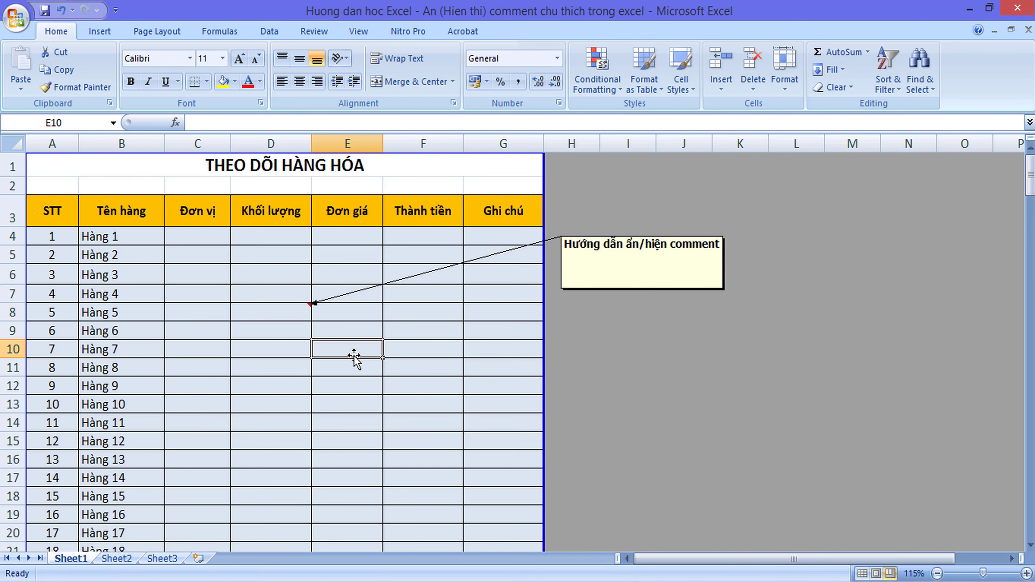
- Select cells D10, D8 and D9 to confirm the comment stays visible
click(272, 349)
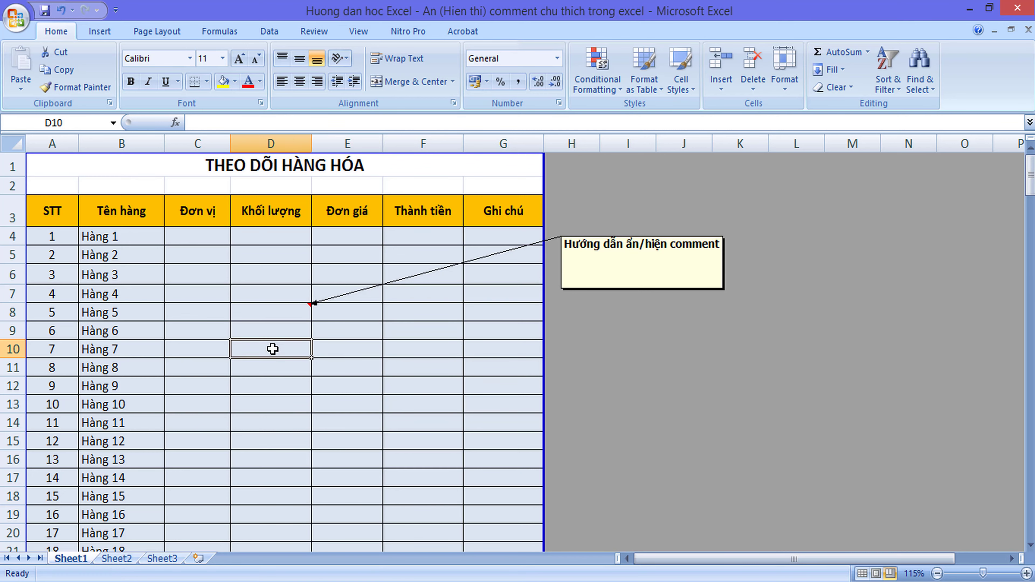
click(274, 319)
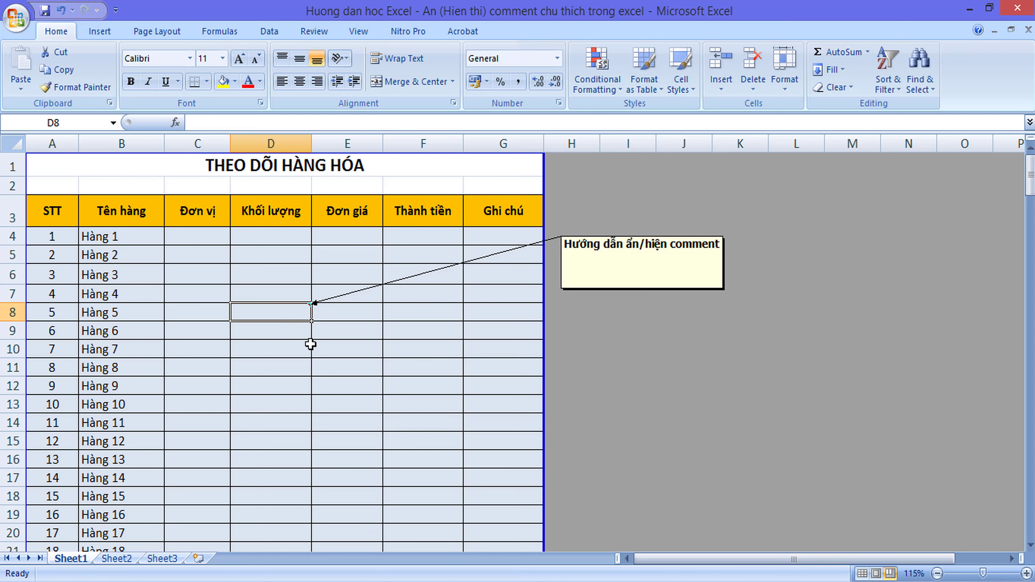
click(289, 332)
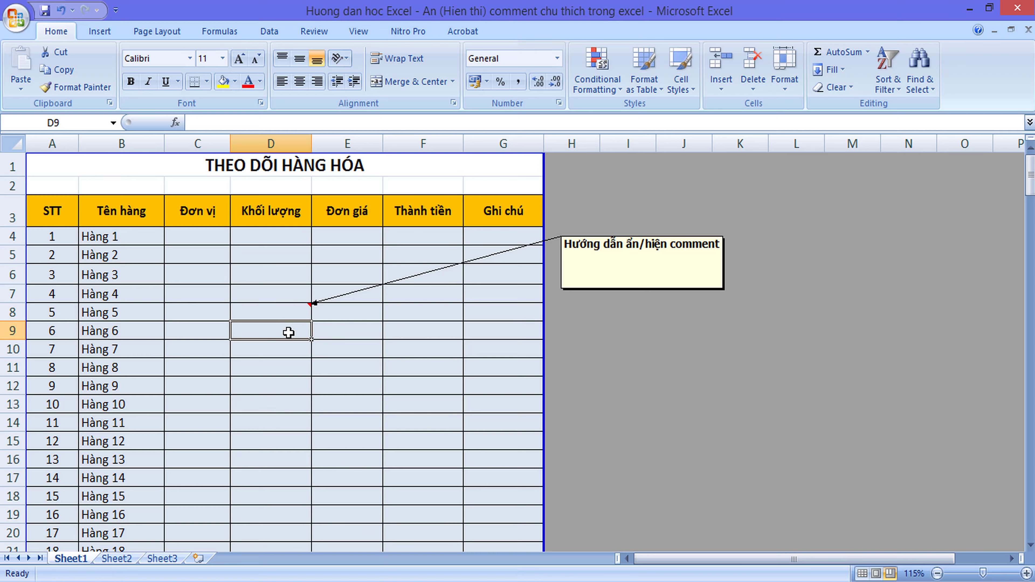